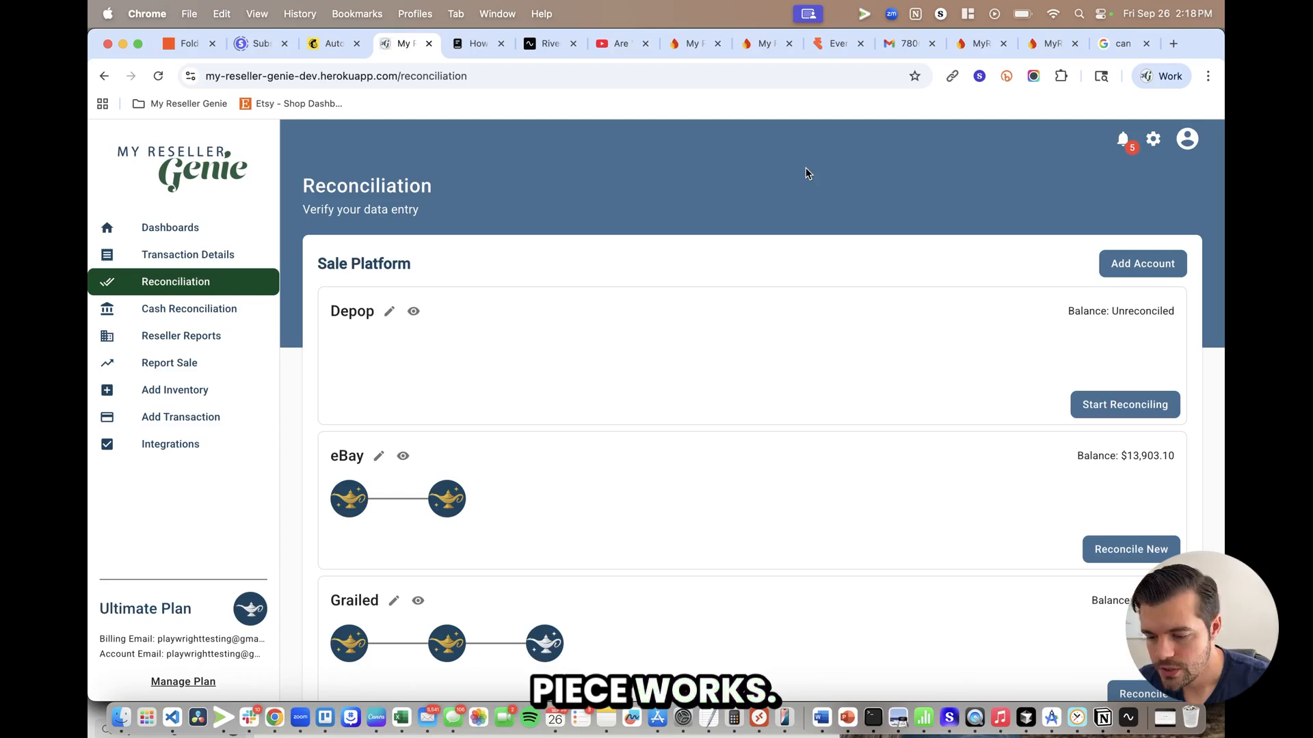
Step: Start reconciling the Depop account with a beginning balance of $100 and a beginning date of 09/01/2025
scroll(986, 395, "down", 1)
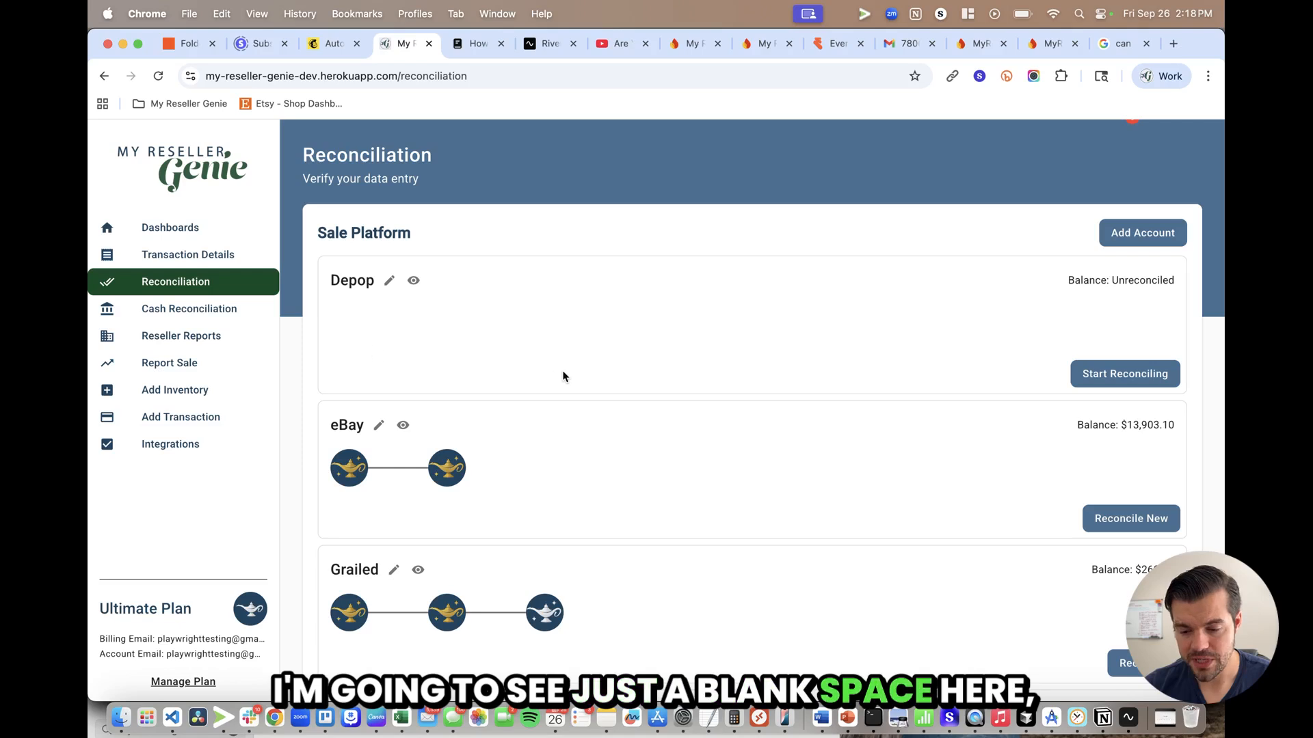
left_click(1127, 384)
left_click(610, 420)
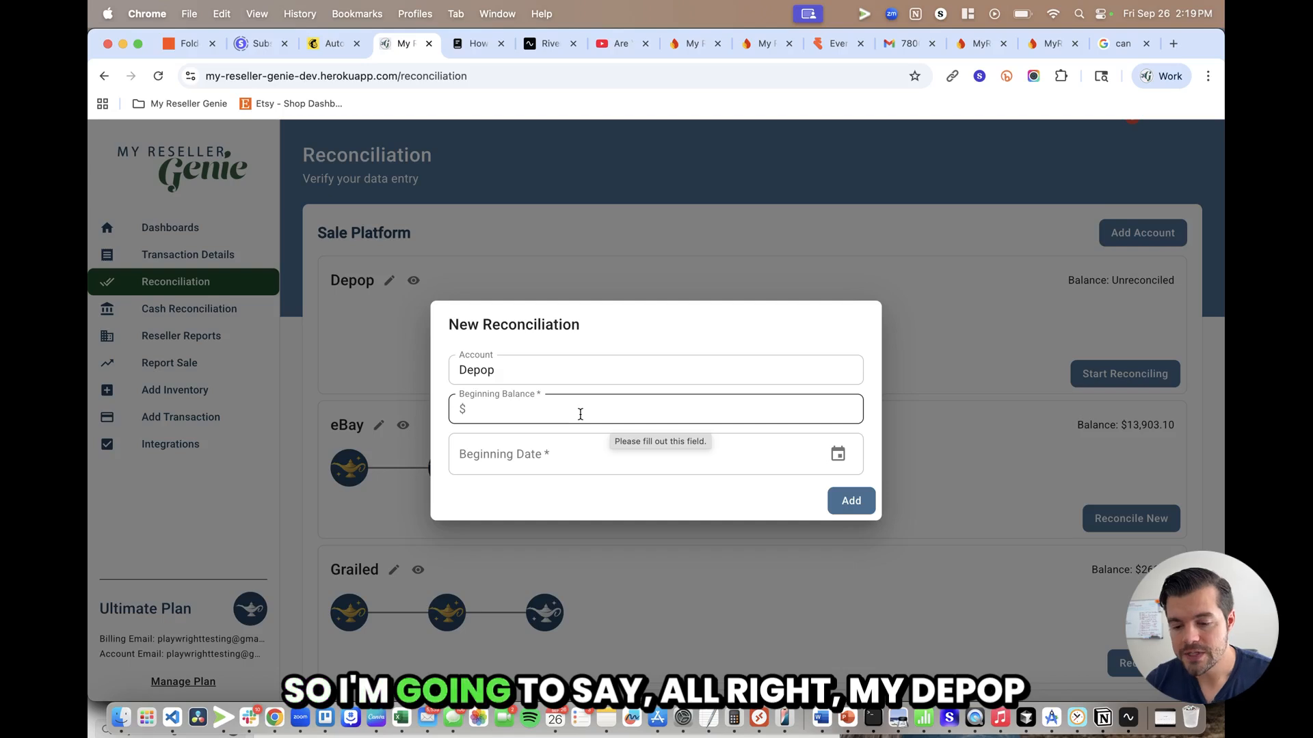
left_click(580, 415)
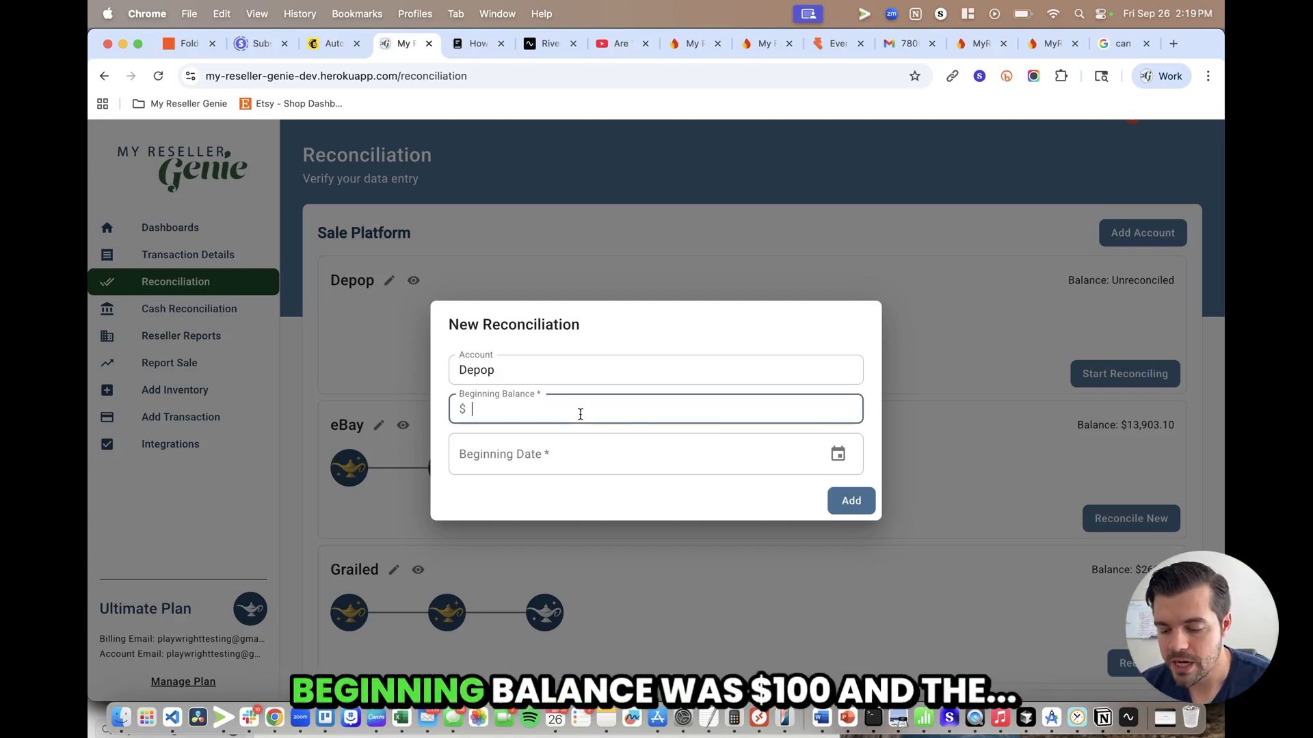
type("100")
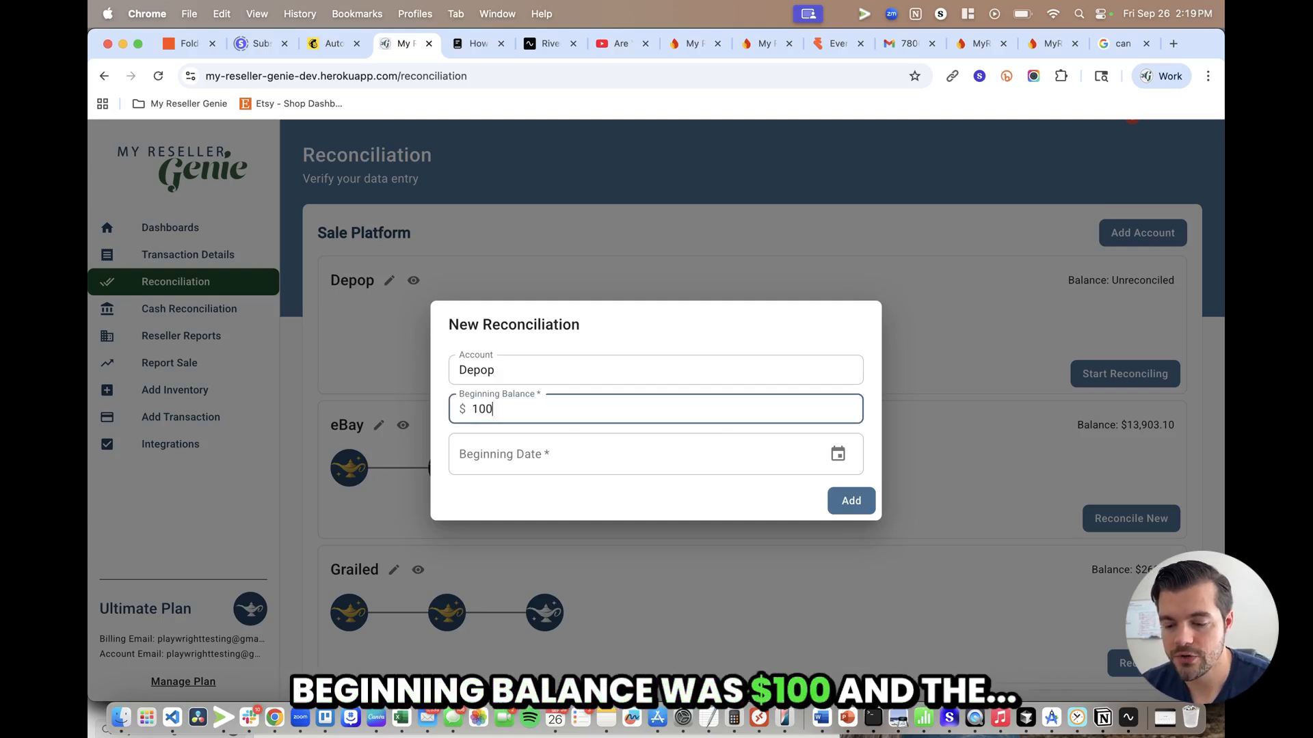
key("Tab")
left_click(838, 453)
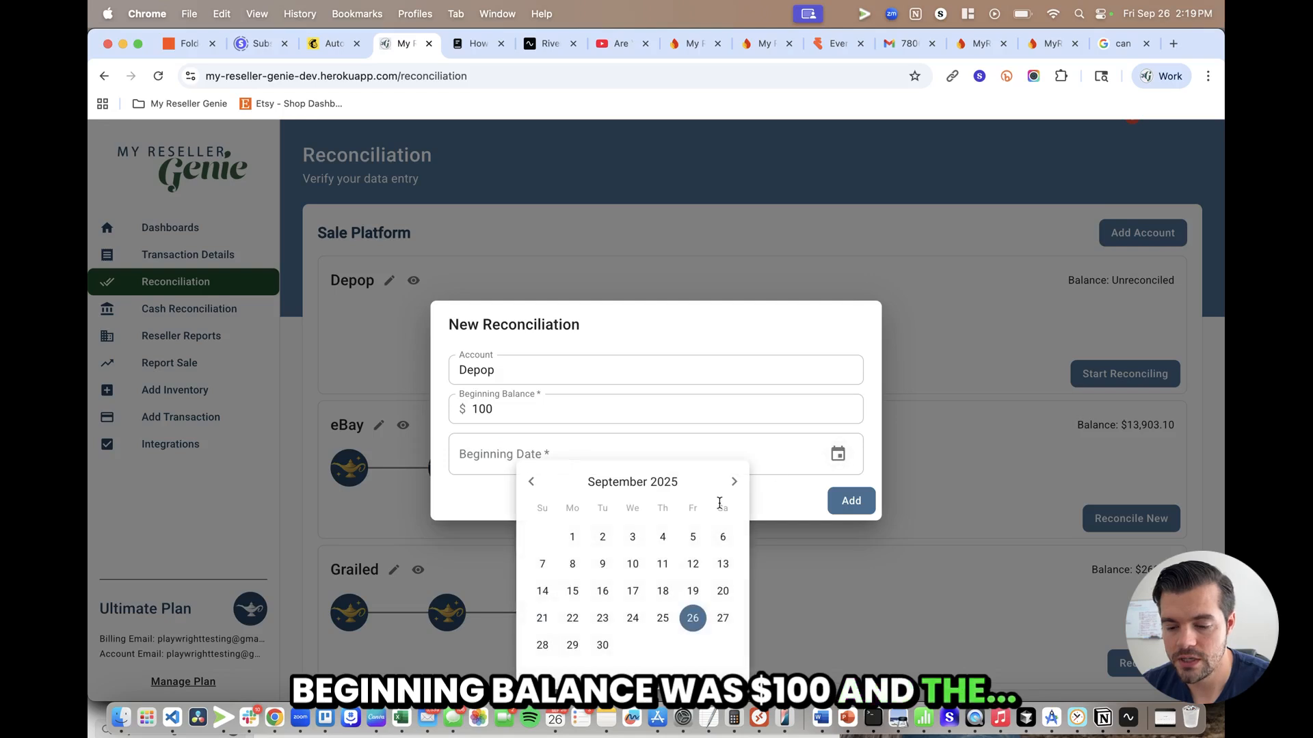
left_click(572, 533)
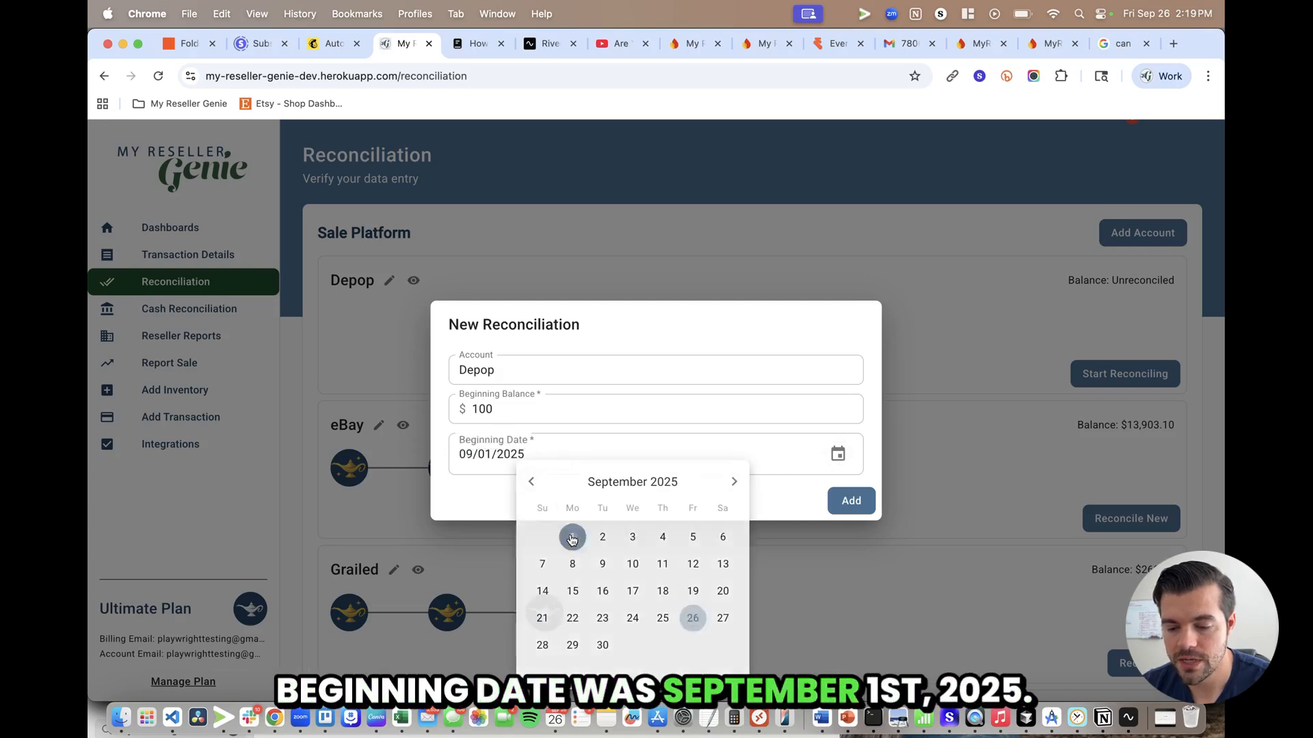
left_click(852, 501)
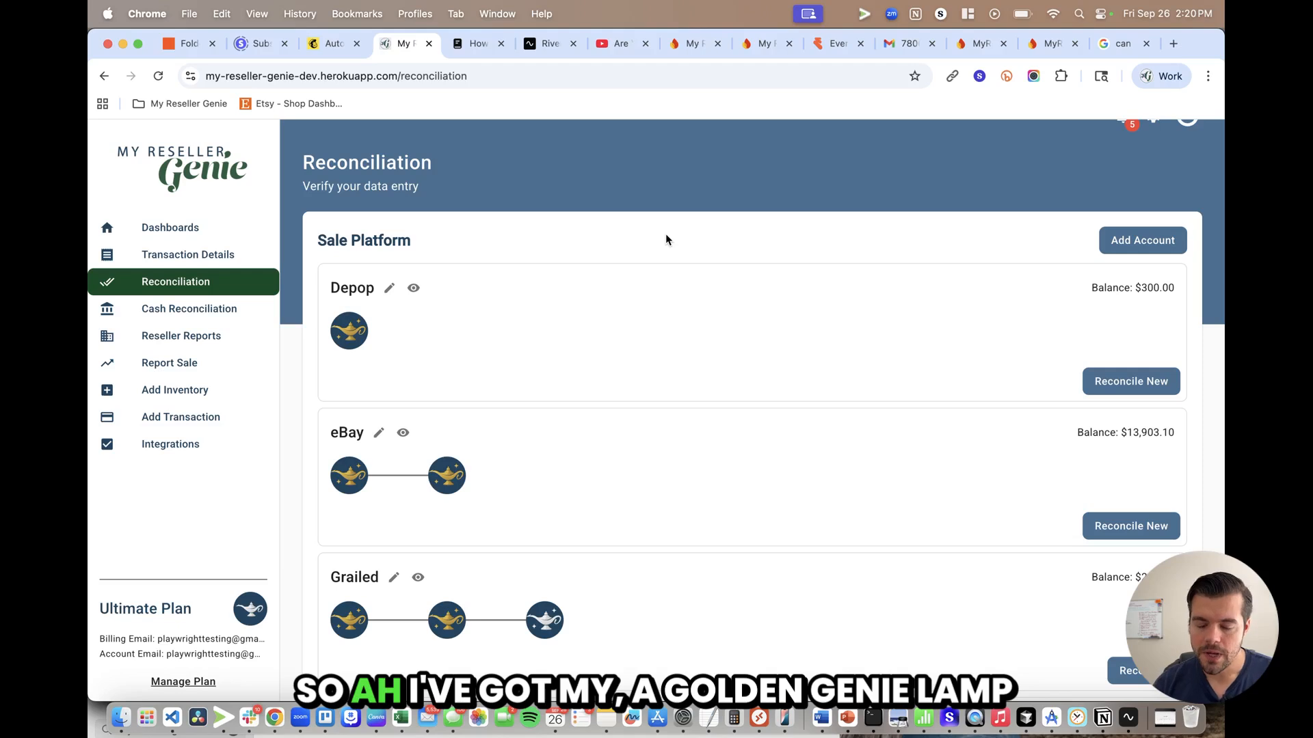
Step: Examine the details of Depop's starting reconciliation point and Grailed's latest unreconciled point
mouse_move(349, 339)
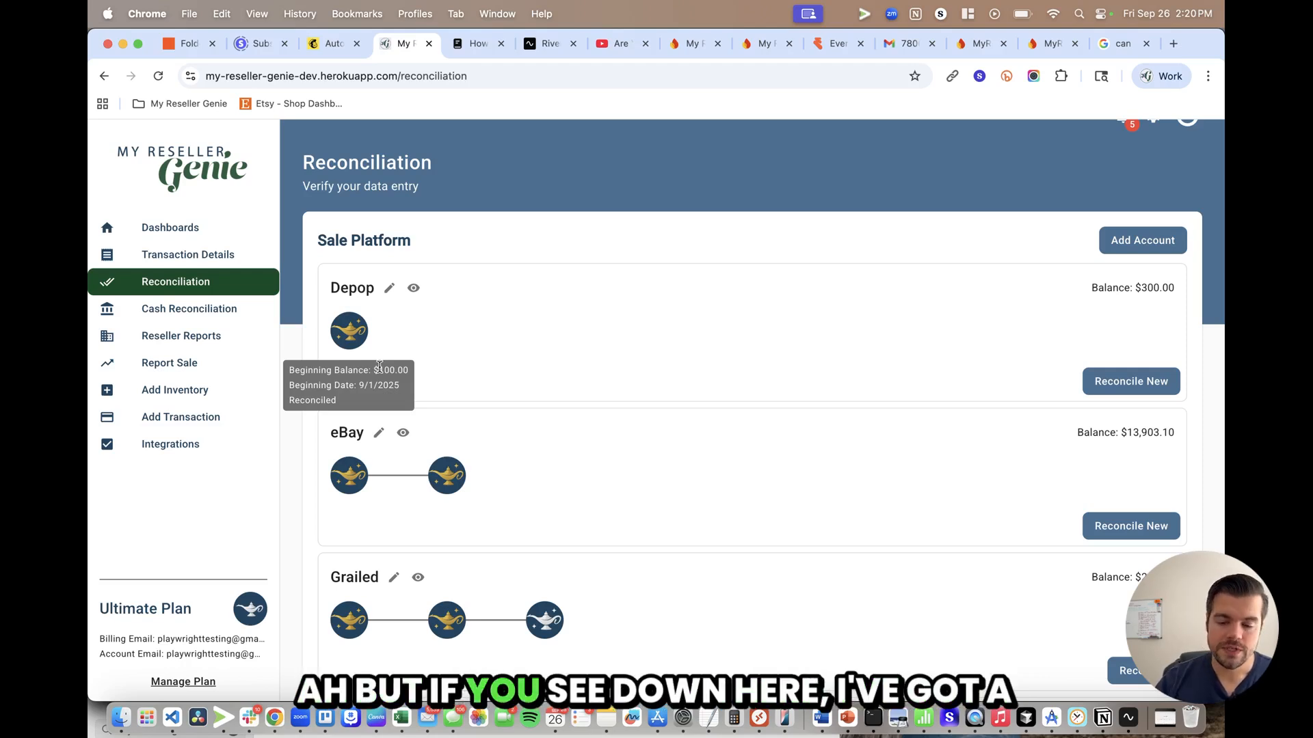
mouse_move(538, 629)
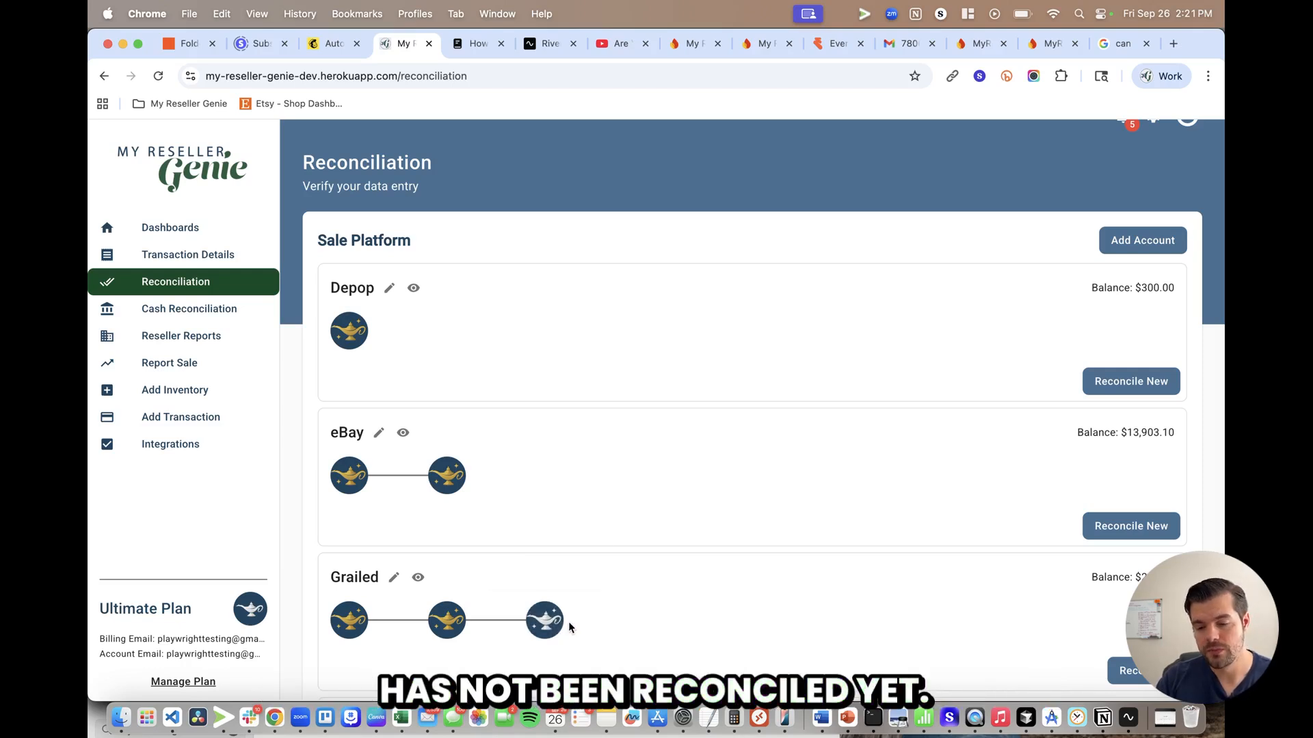
scroll(651, 565, "down", 5)
scroll(651, 572, "down", 2)
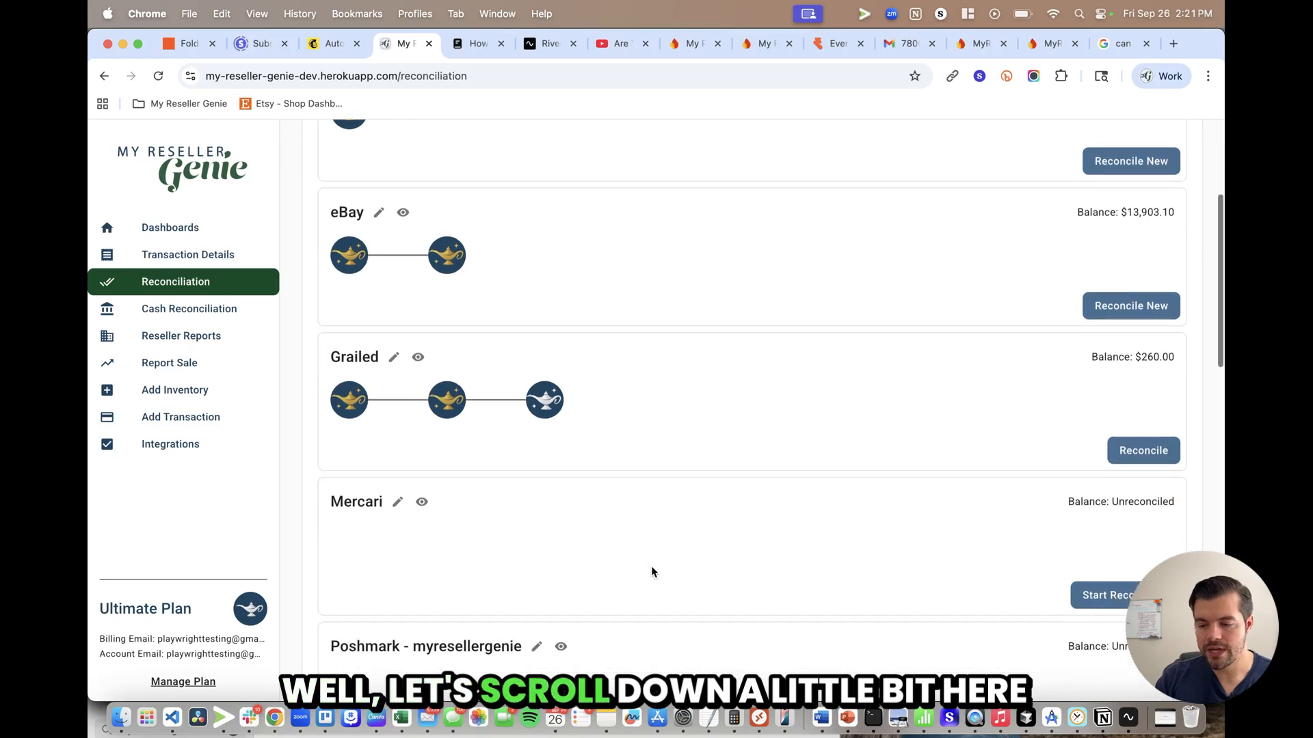
scroll(650, 572, "down", 3)
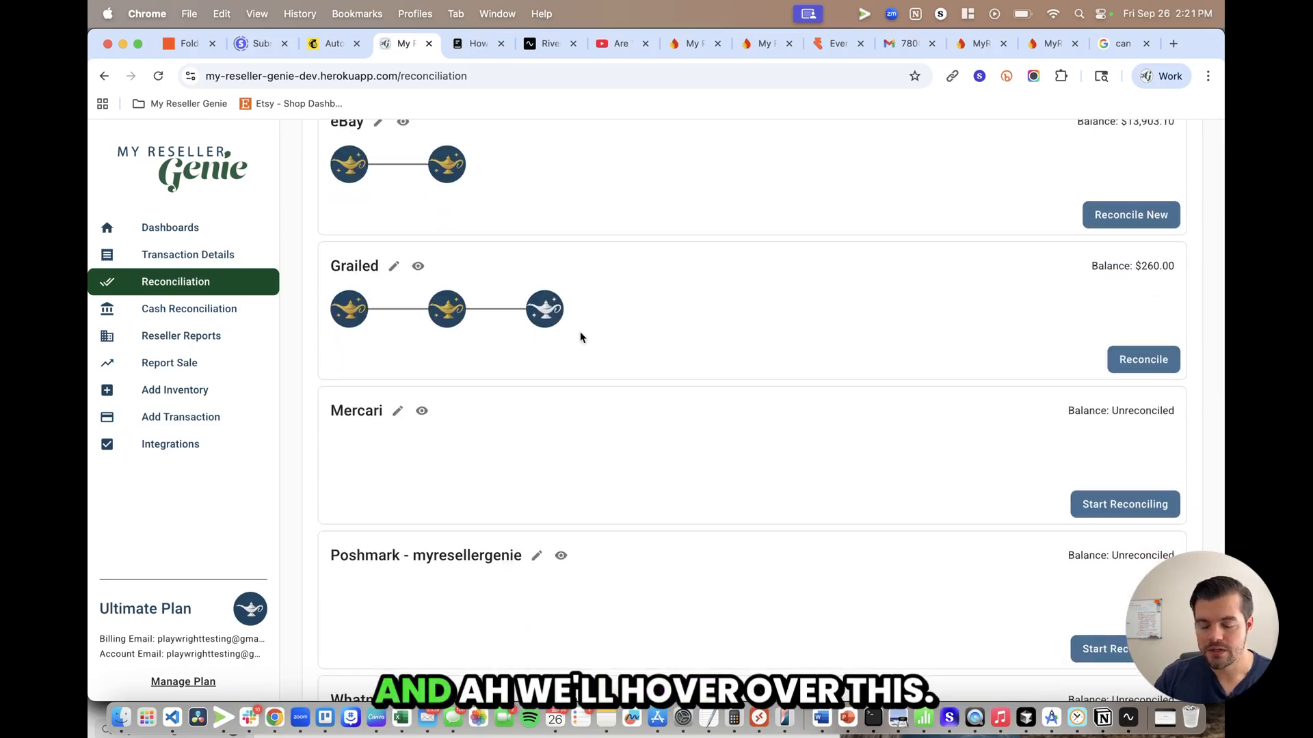
mouse_move(547, 309)
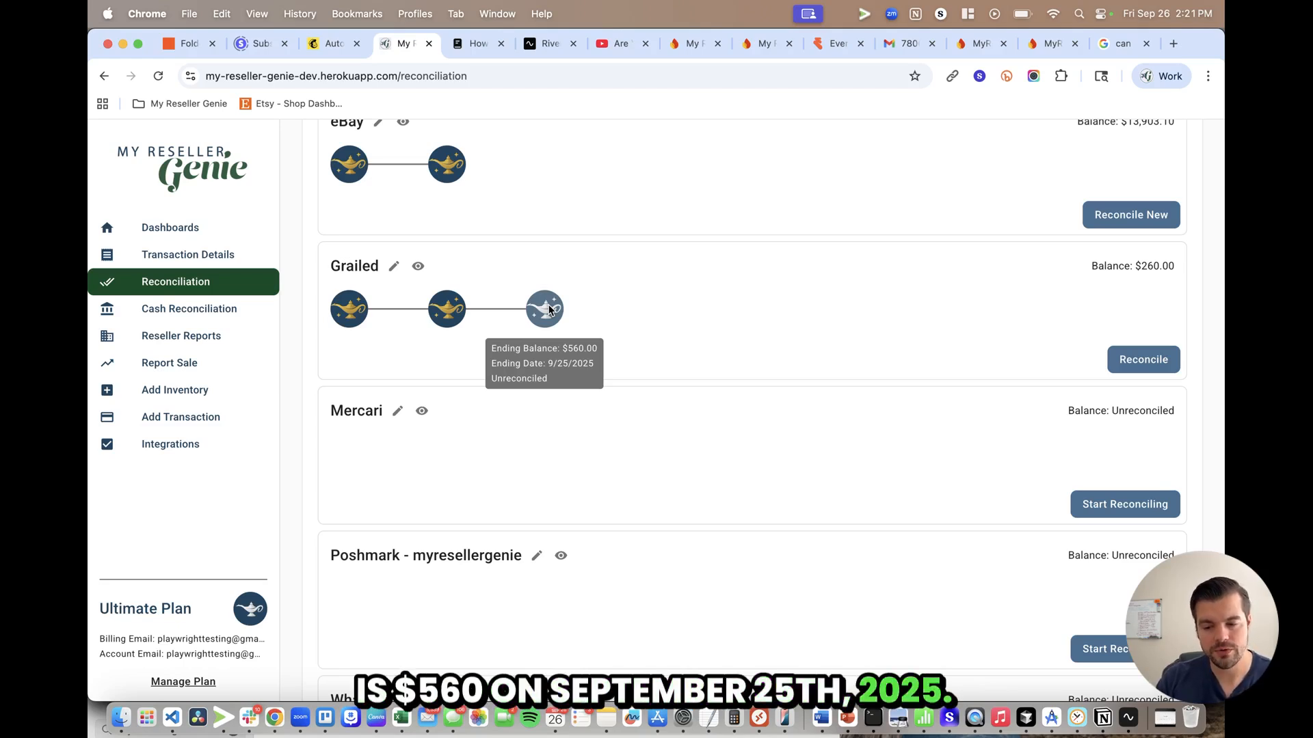
Step: Open Grailed's unreconciled 9/25/2025 reconciliation and mark the Item 2 and Test Inventory 2 transactions as matched
left_click(1141, 371)
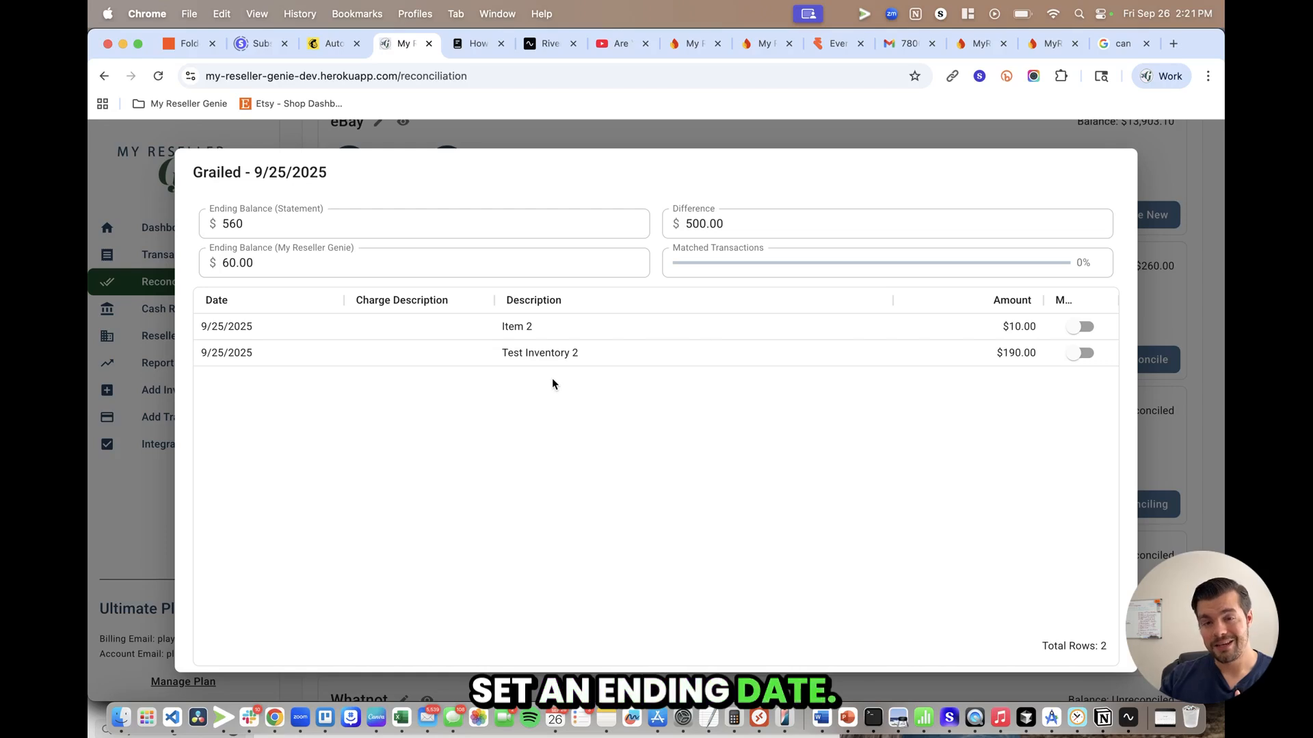
left_click(404, 253)
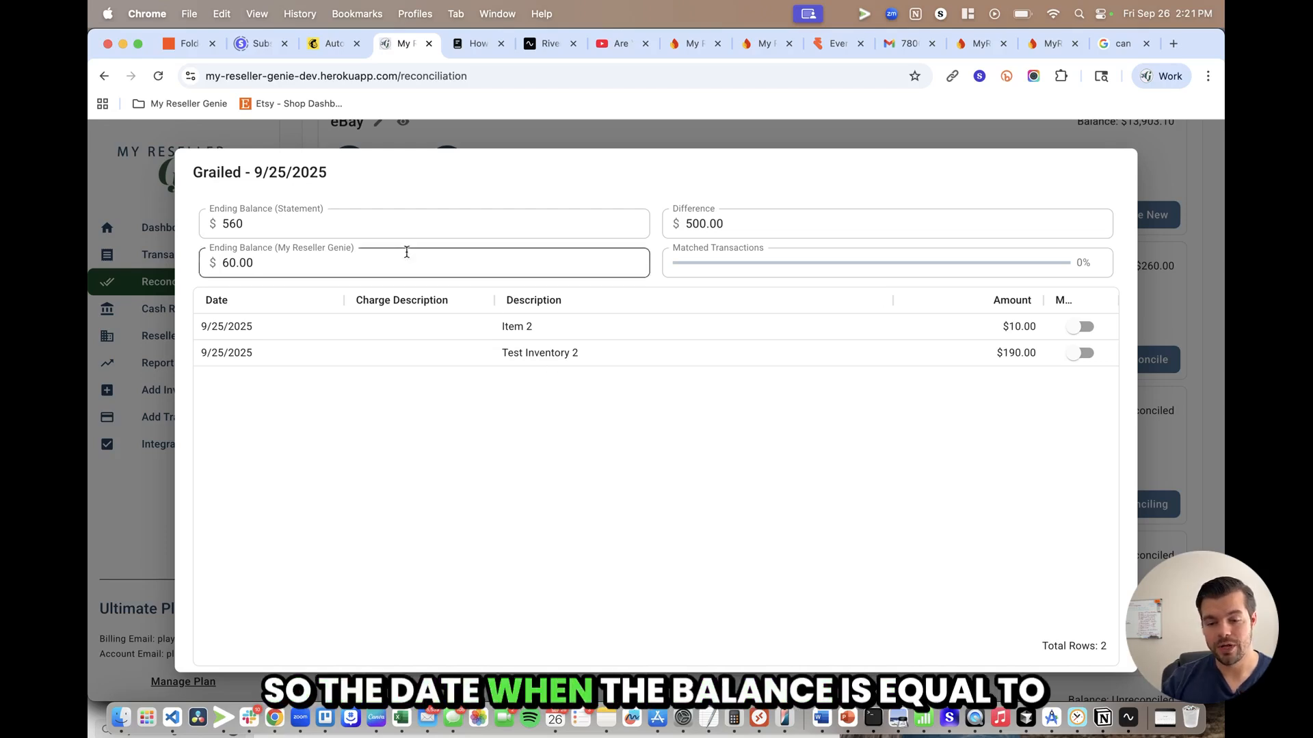
left_click(258, 224)
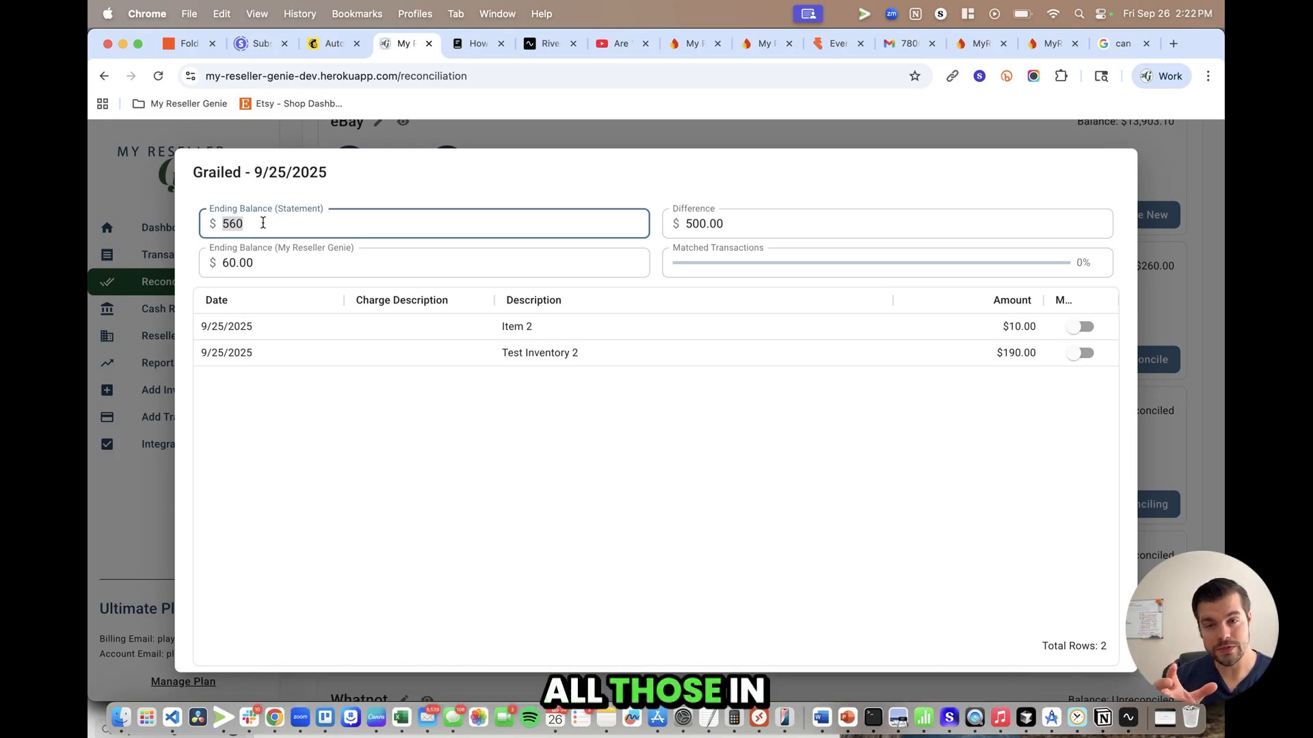
left_click(813, 466)
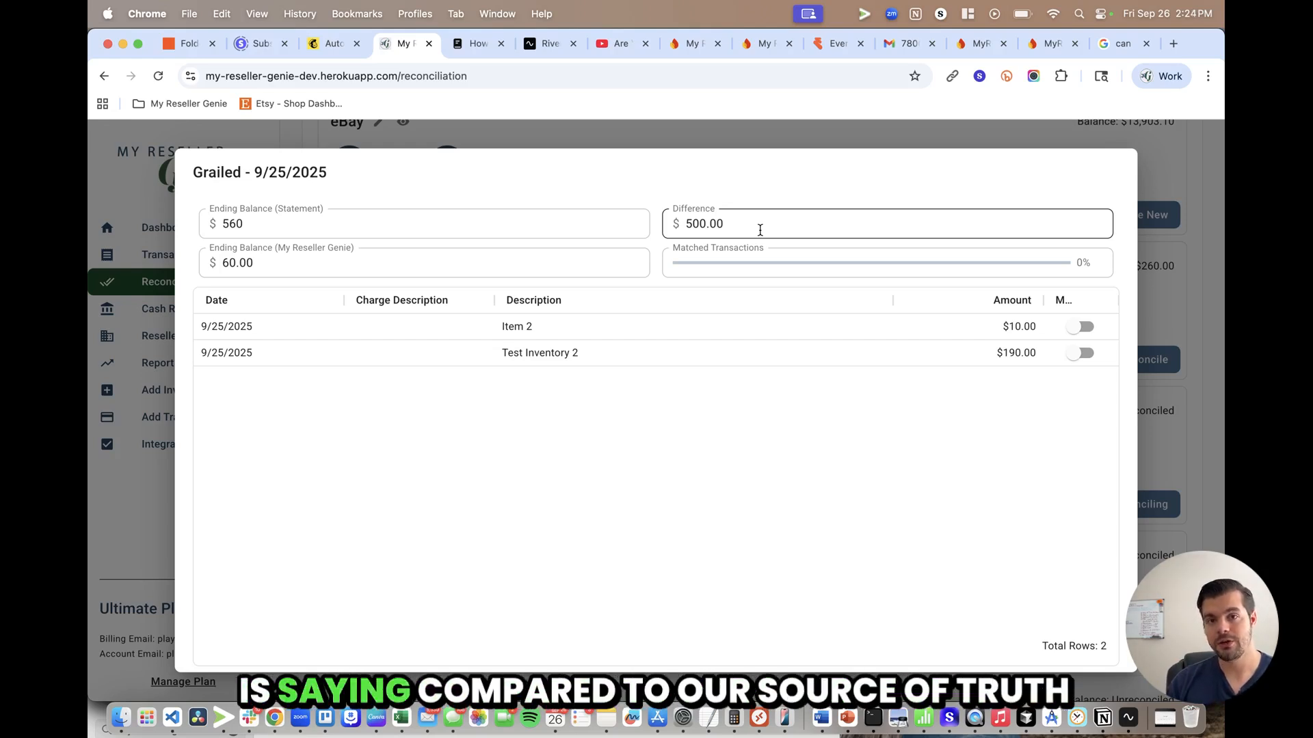
left_click(1081, 327)
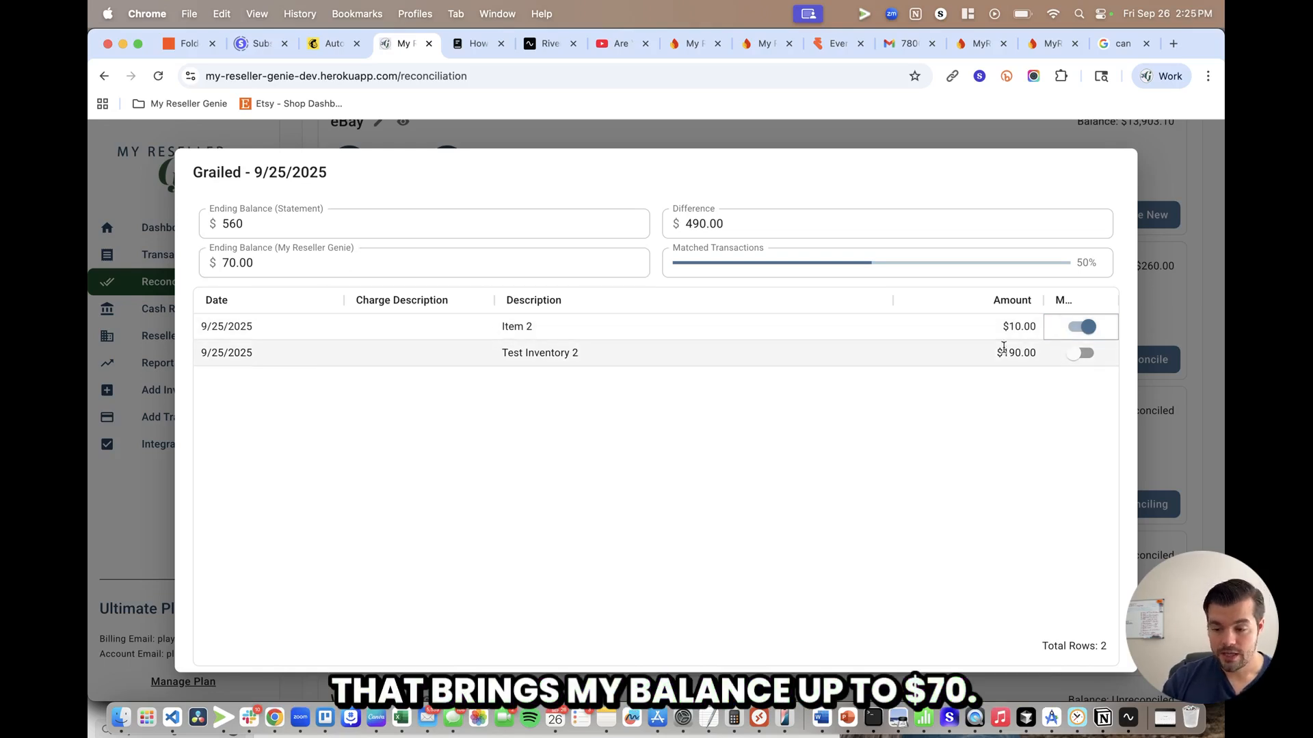
left_click(1088, 356)
left_click(1088, 357)
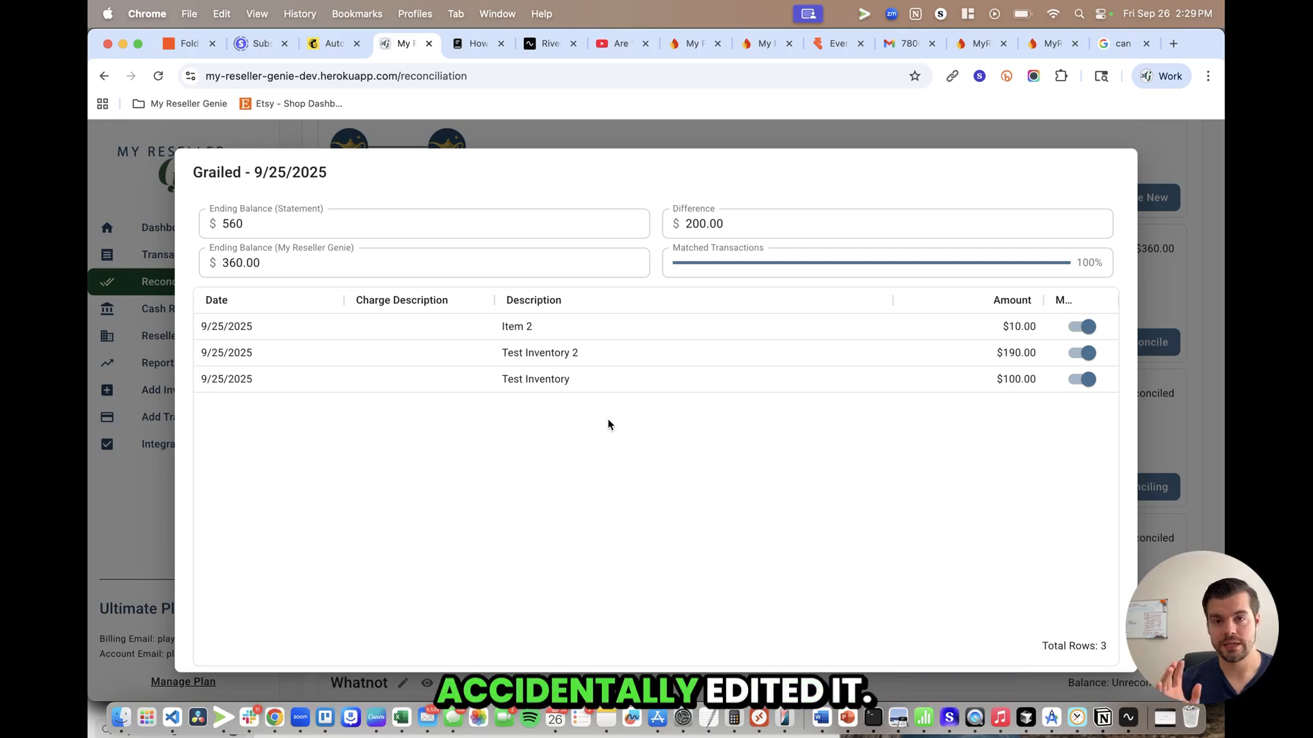
Step: Set the sale price of the Test Inventory sale to 200 and update the sale
double_click(662, 378)
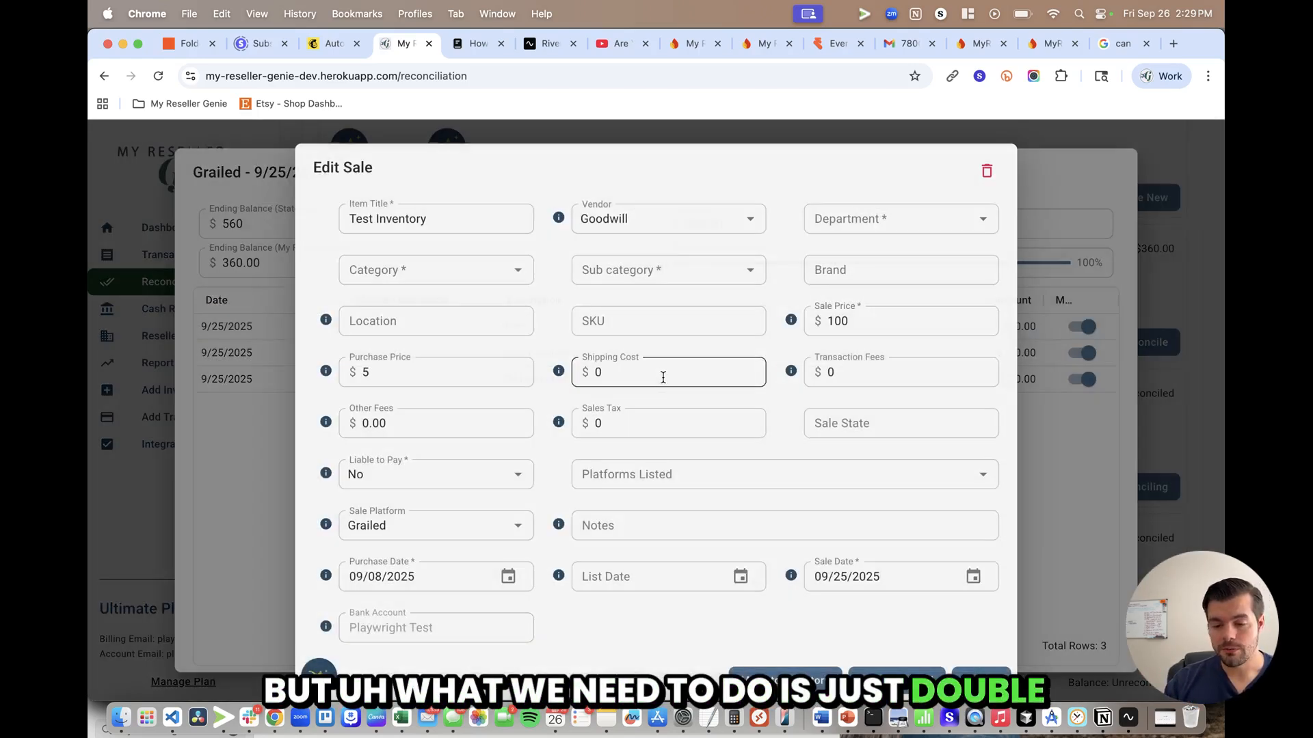
left_click(860, 325)
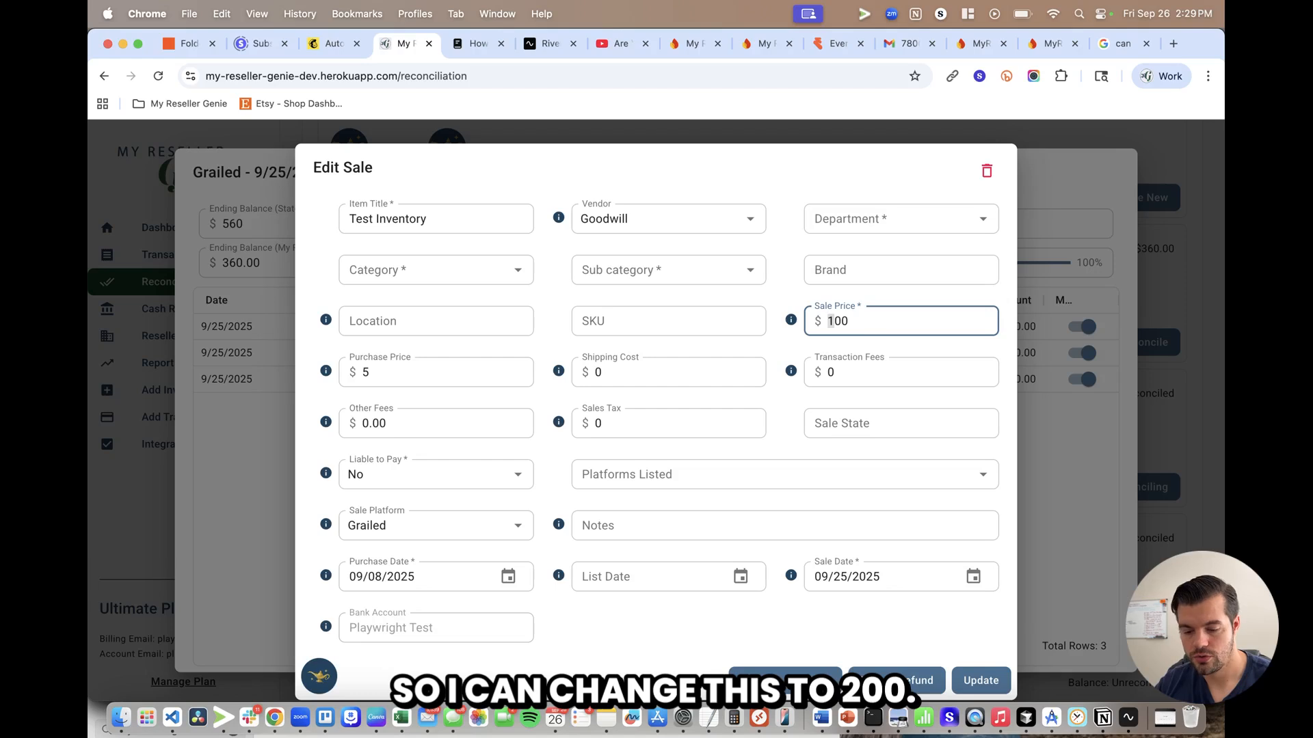
scroll(657, 410, "down", 1)
left_click(980, 658)
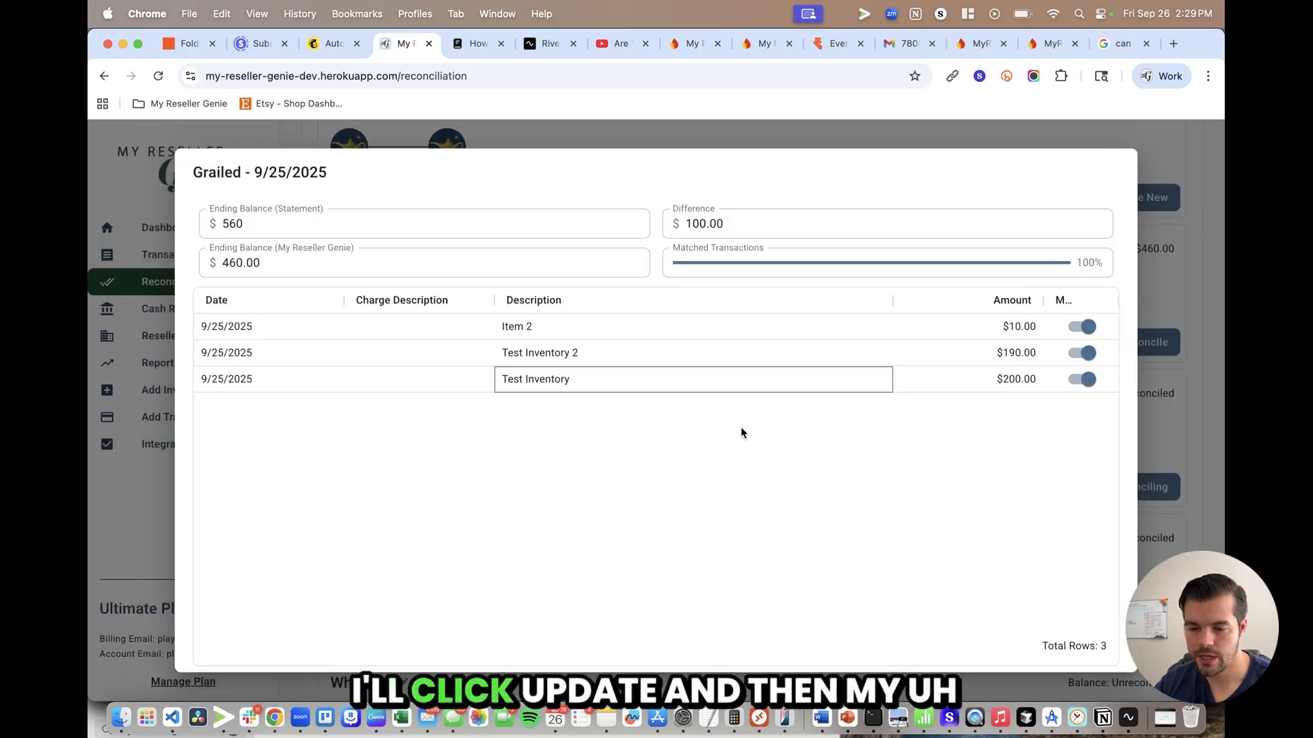
Step: Close the Grailed reconciliation and begin reporting a sale of "Missing Sale" with a sale price of $100
key("super+Tab")
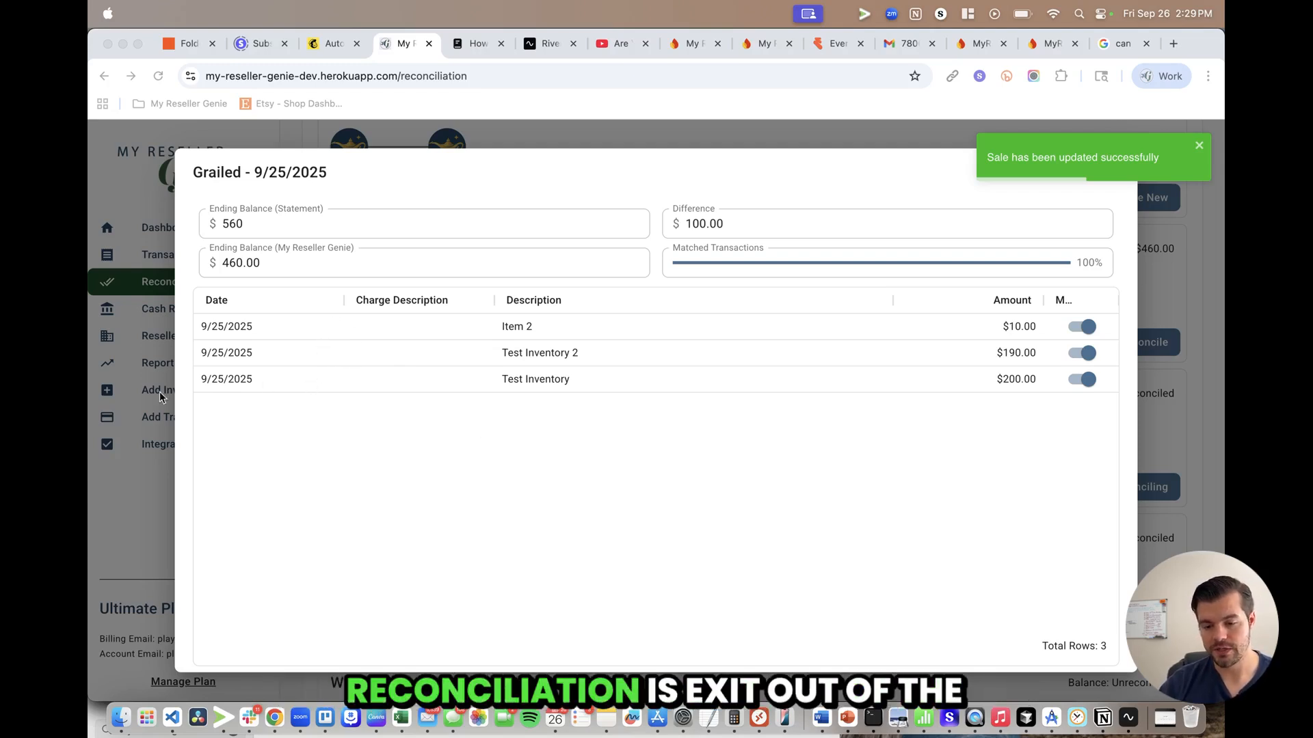
left_click(129, 431)
left_click(128, 430)
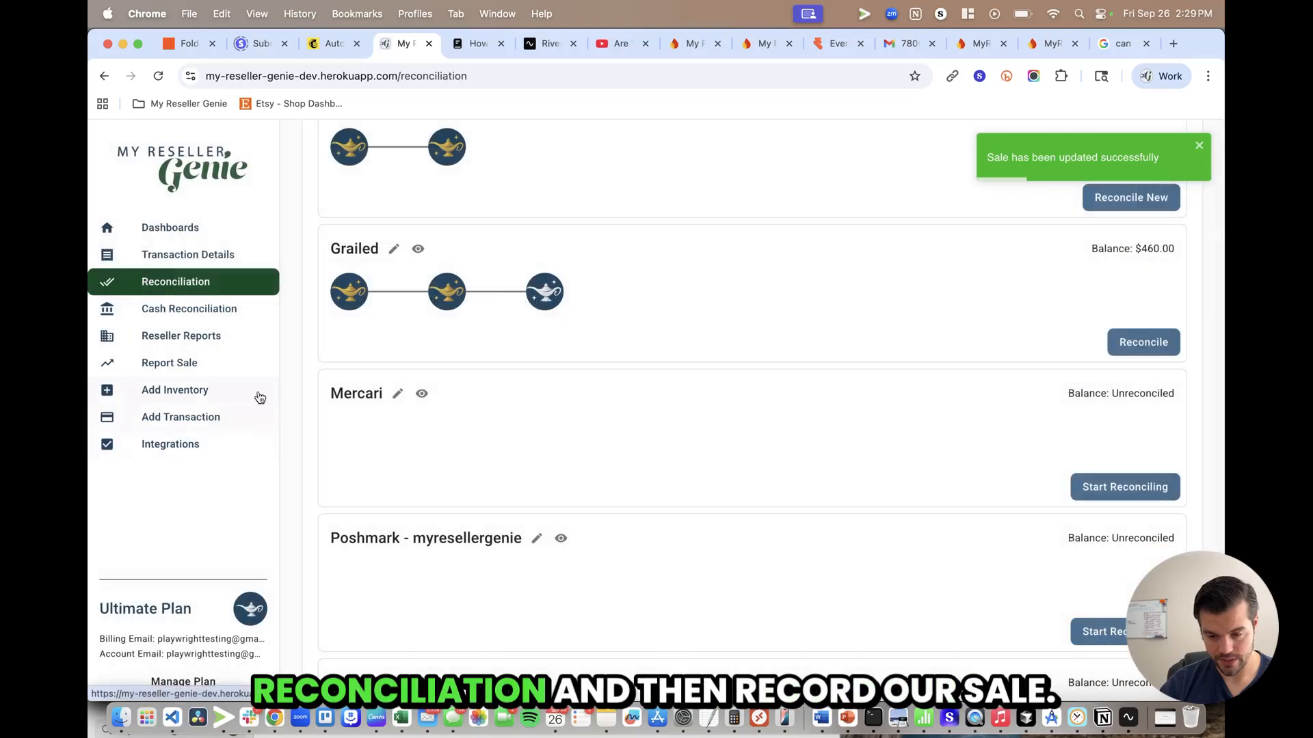
left_click(202, 366)
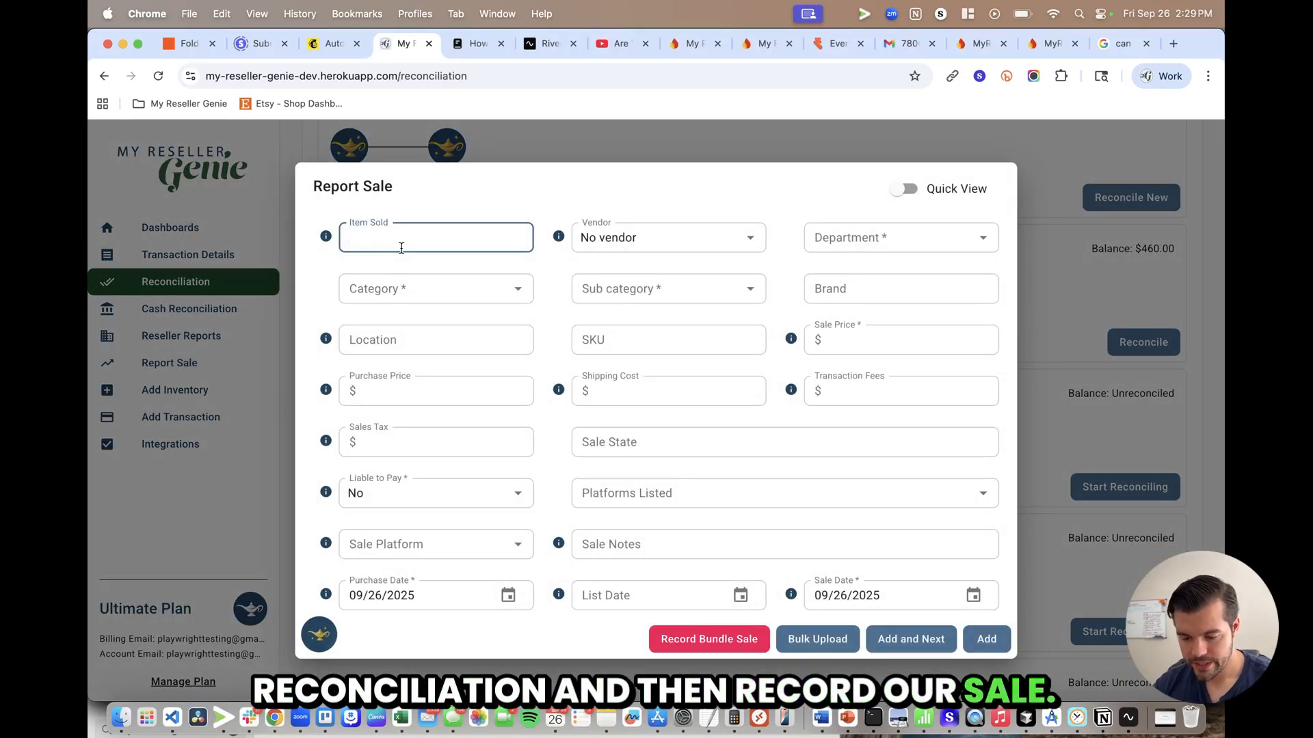
type("Missing Sales")
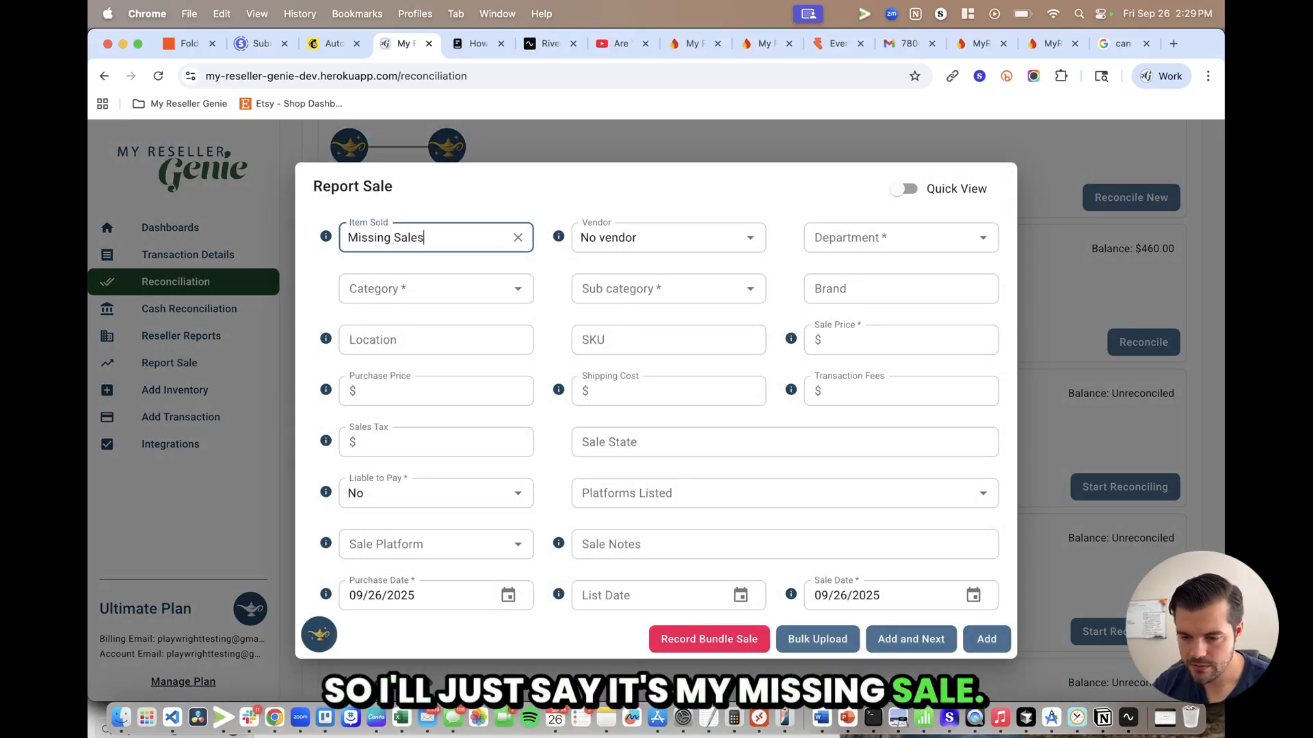
left_click(909, 334)
type("1")
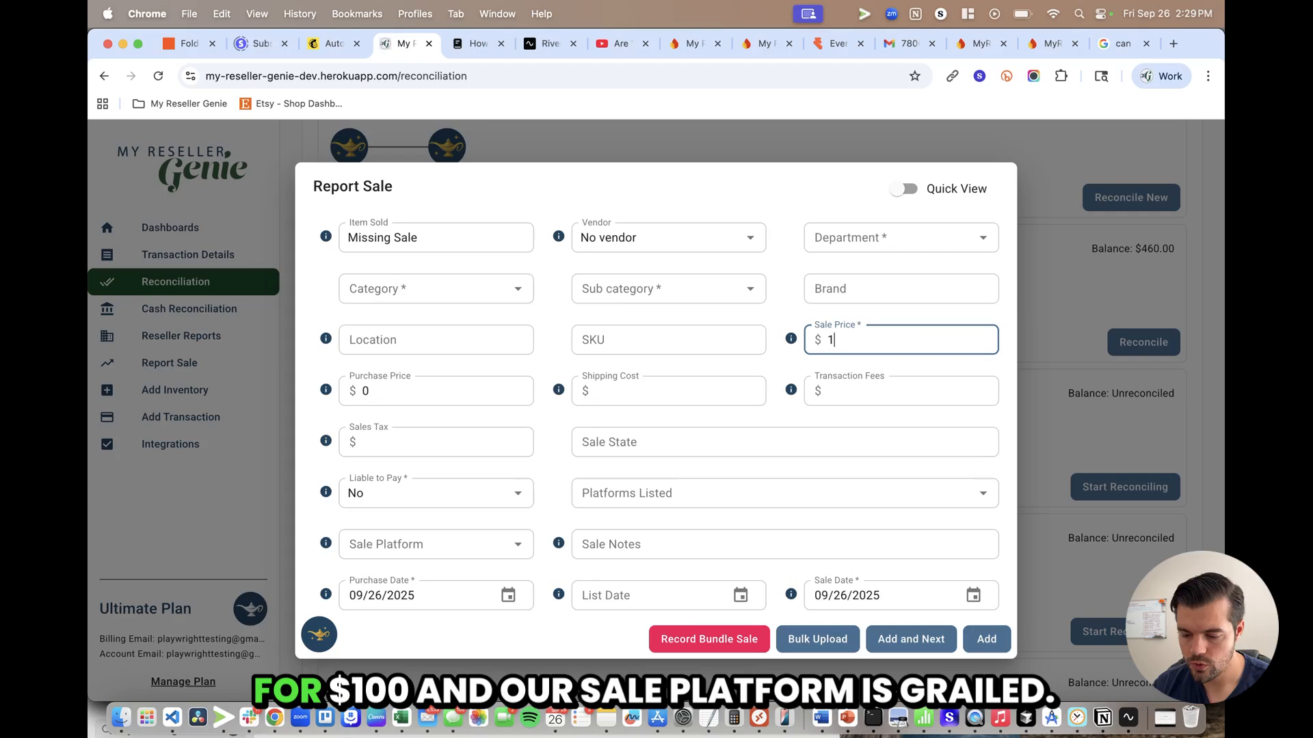
type("00")
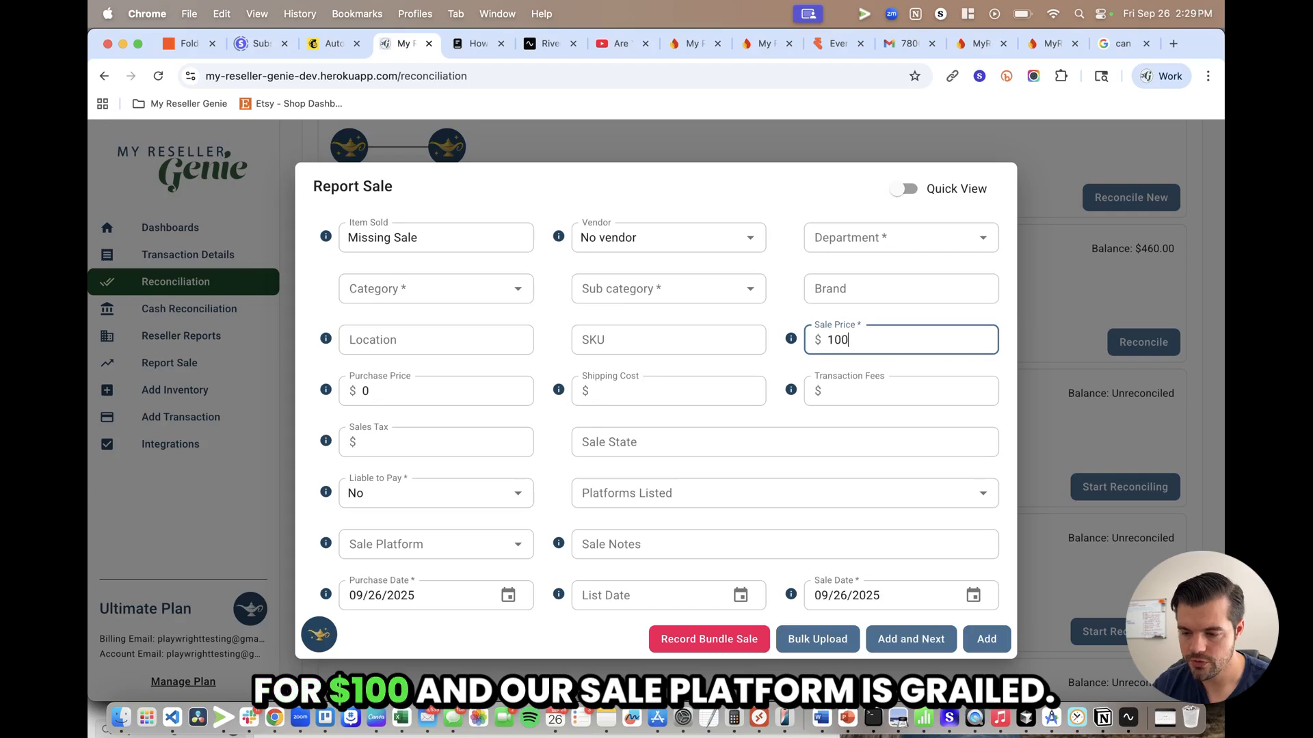
Step: Set the sale platform to Grailed and the sale date to 09/23/2025, and add the sale
left_click(419, 544)
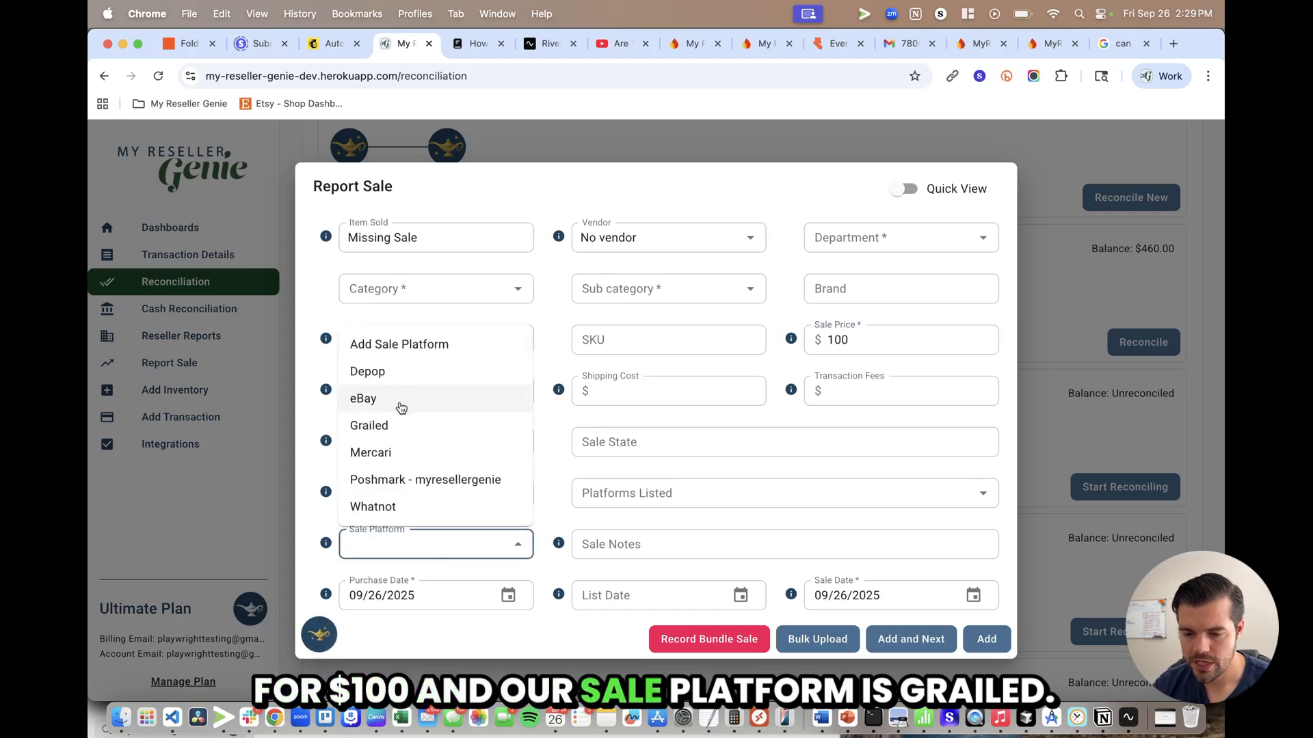
left_click(399, 425)
left_click(1177, 324)
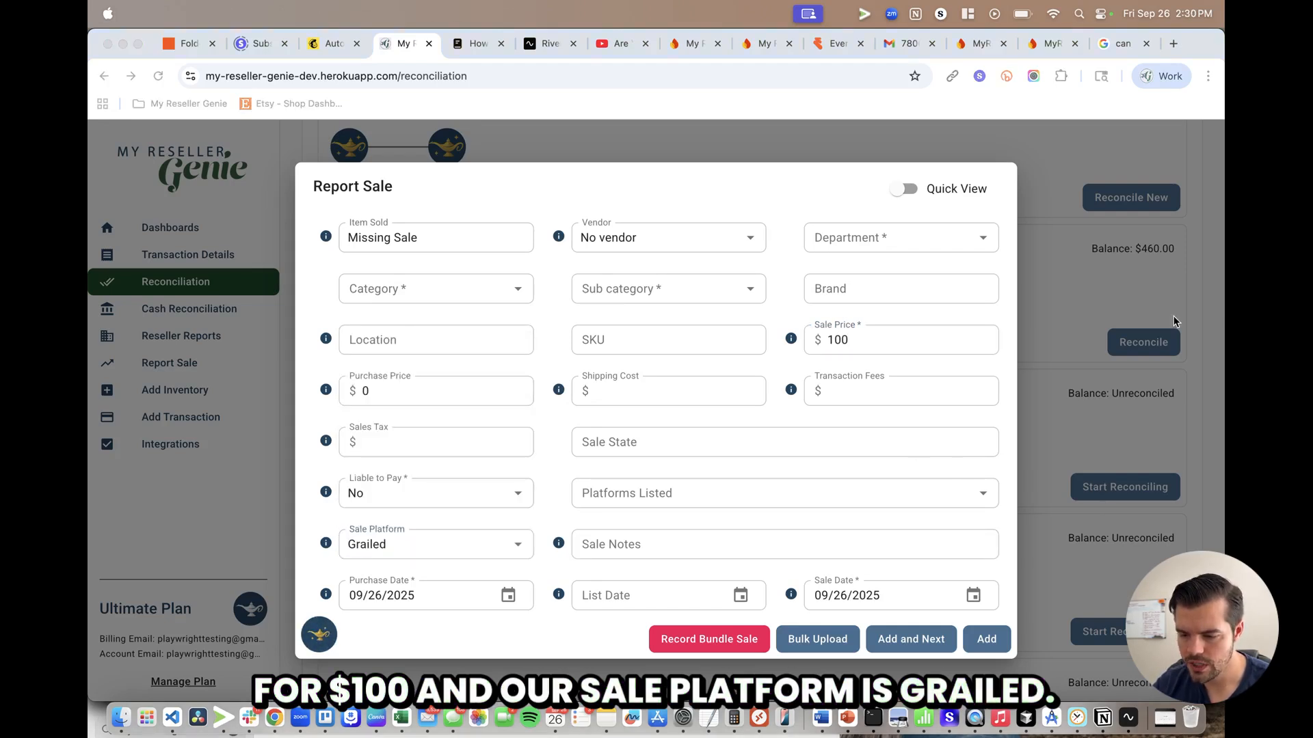
left_click(973, 595)
left_click(973, 594)
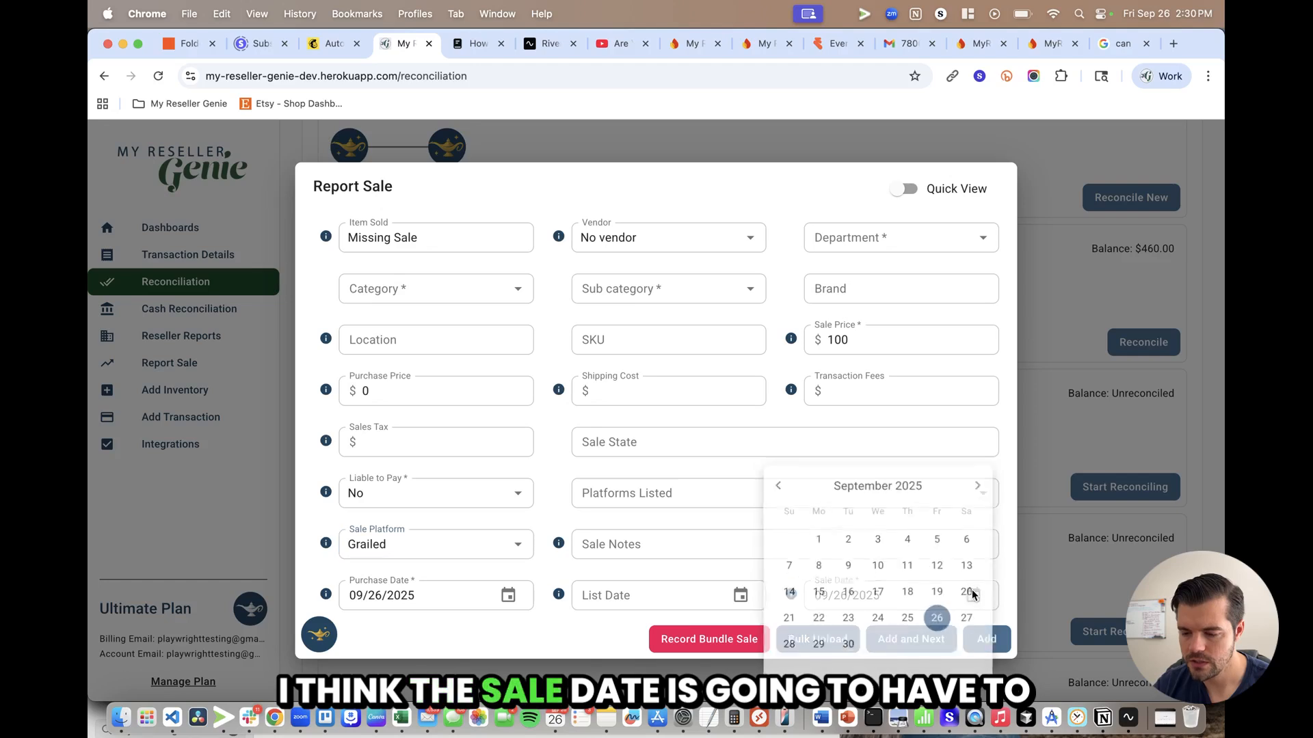
left_click(847, 618)
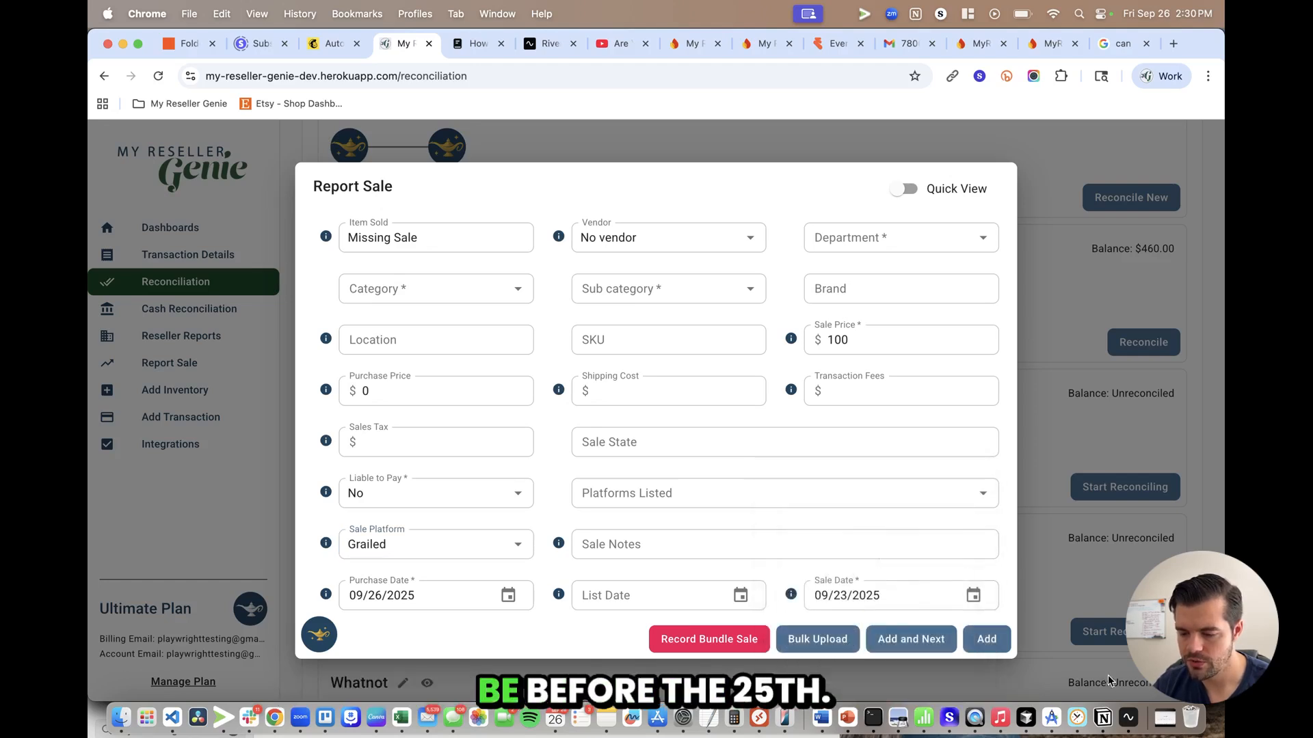
left_click(987, 641)
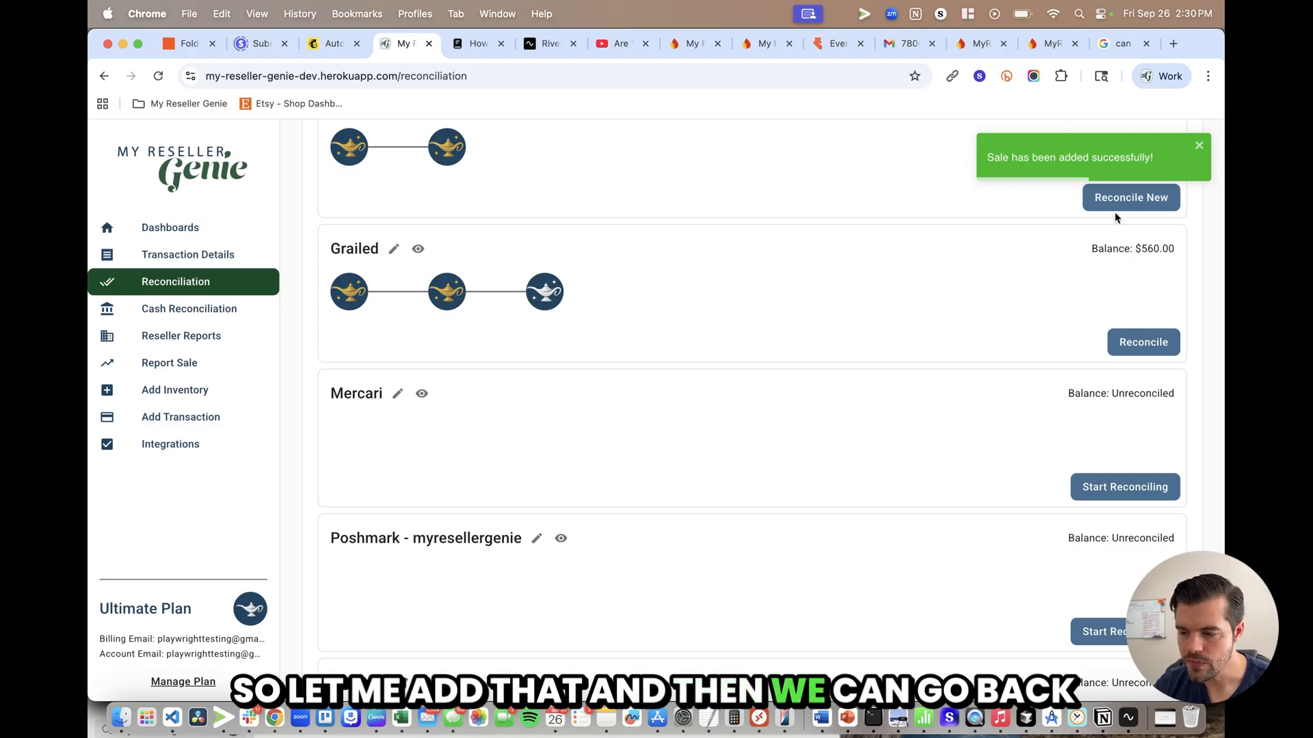
Step: Reopen the Grailed 9/25/2025 reconciliation and mark the Missing Sale transaction as matched
left_click(1079, 327)
left_click(1146, 350)
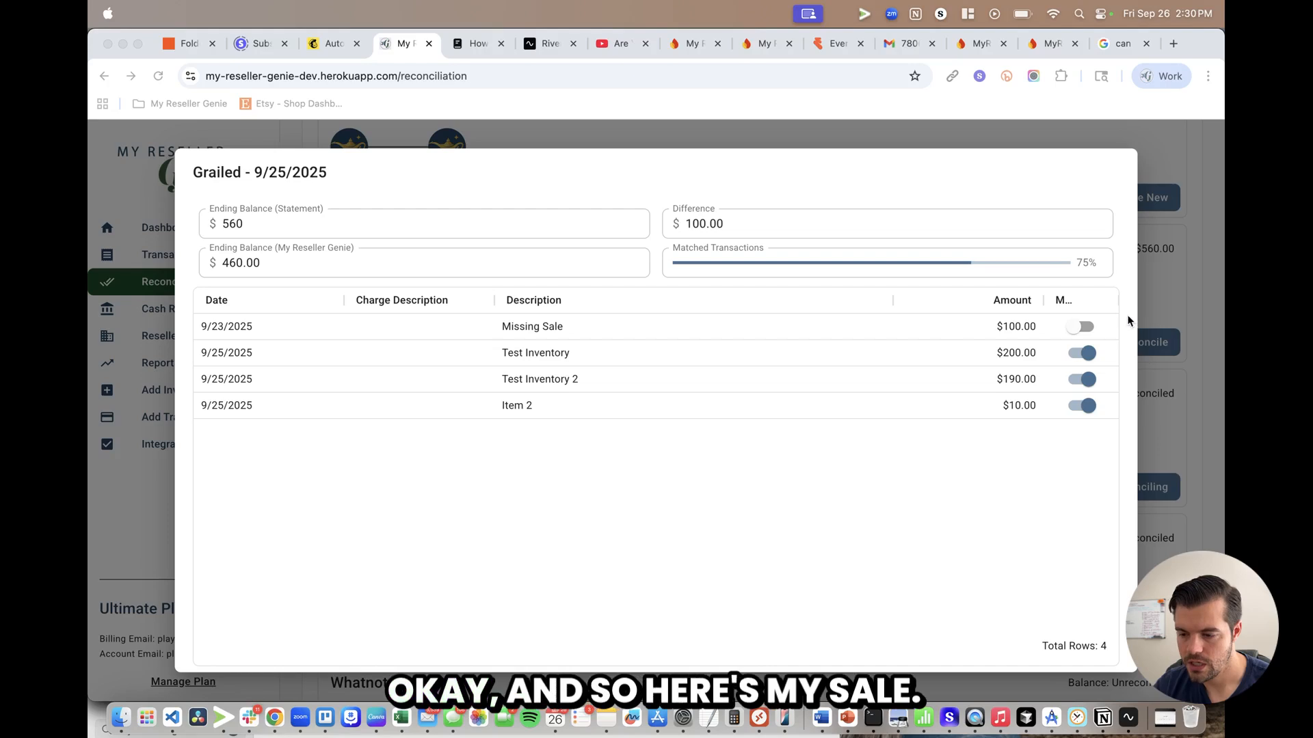
left_click(1081, 328)
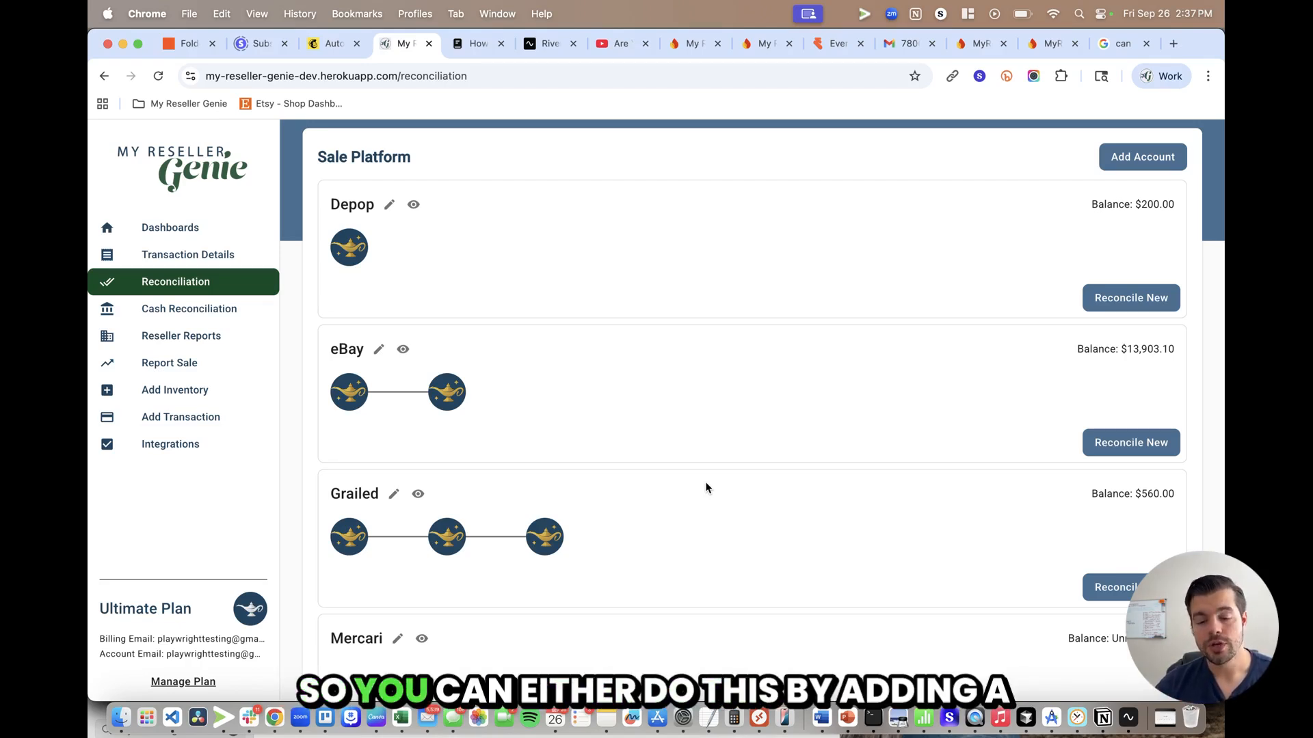
Step: Start a new transaction of type Money In and assign it to the eBay general ledger account
left_click(187, 418)
left_click(529, 339)
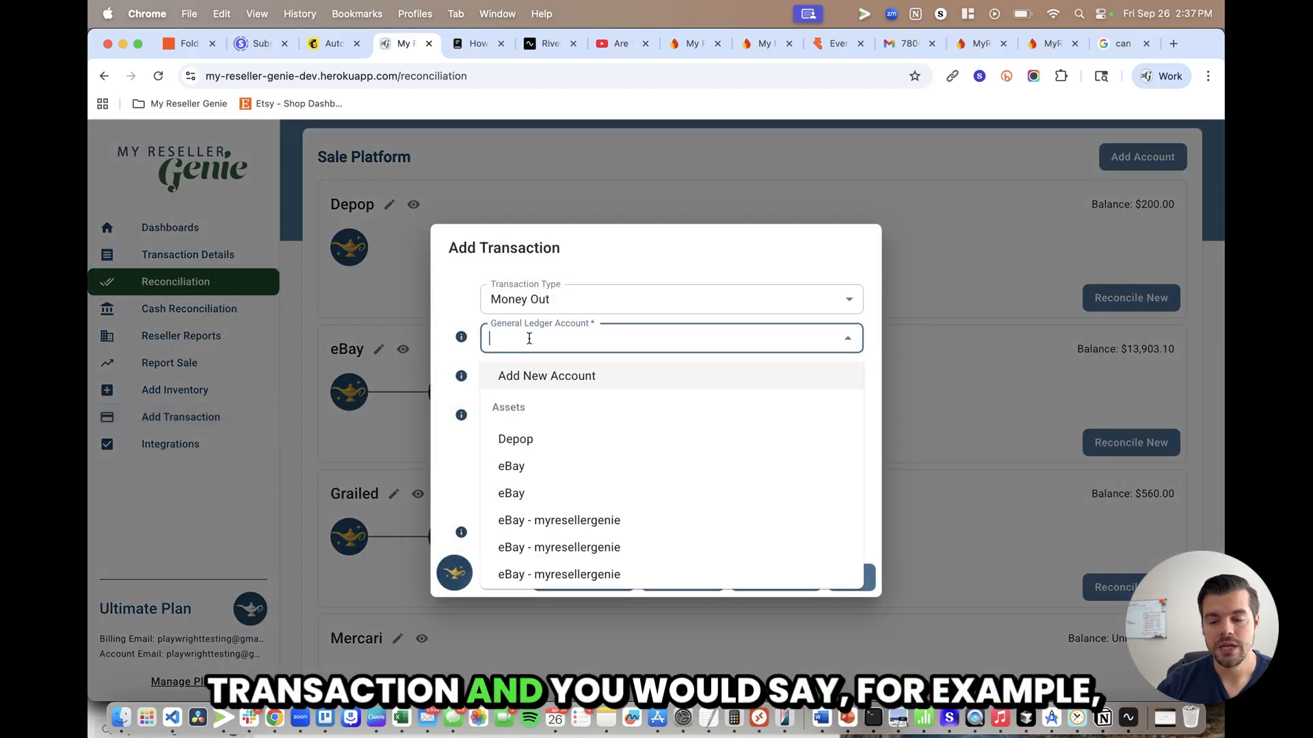
left_click(572, 293)
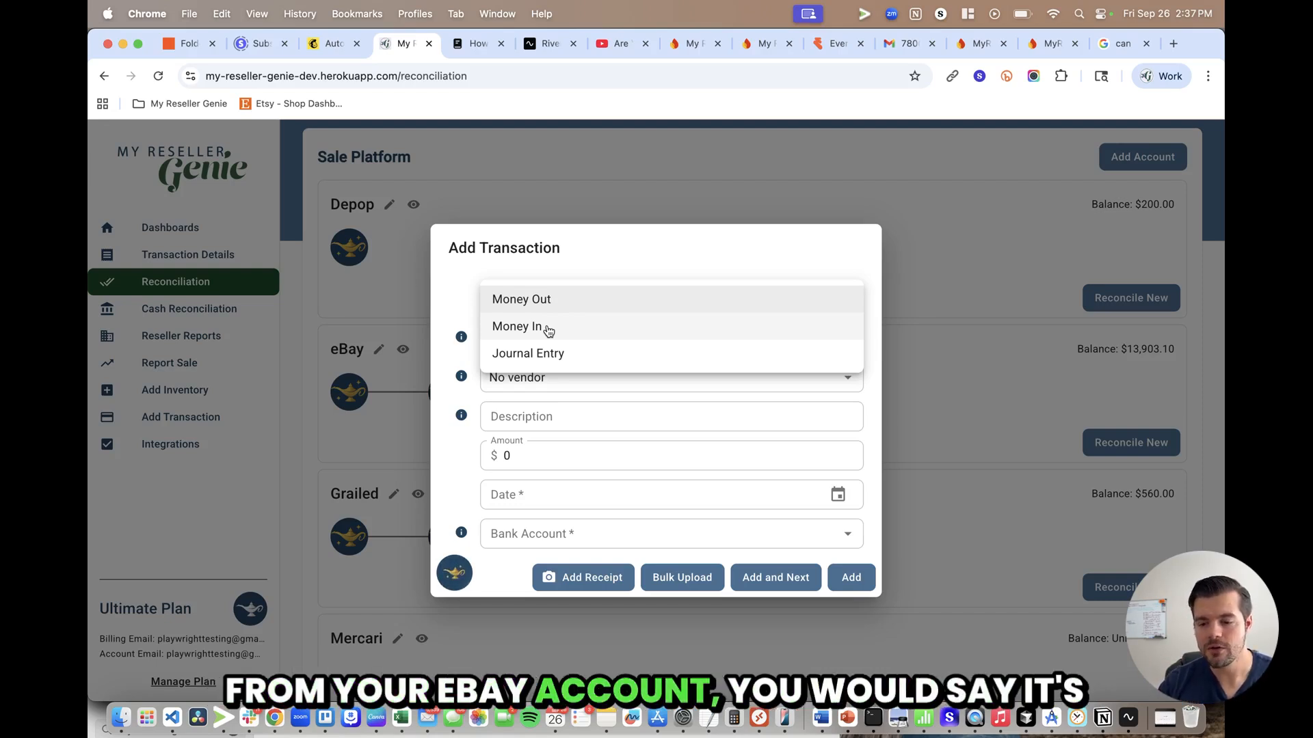
left_click(548, 331)
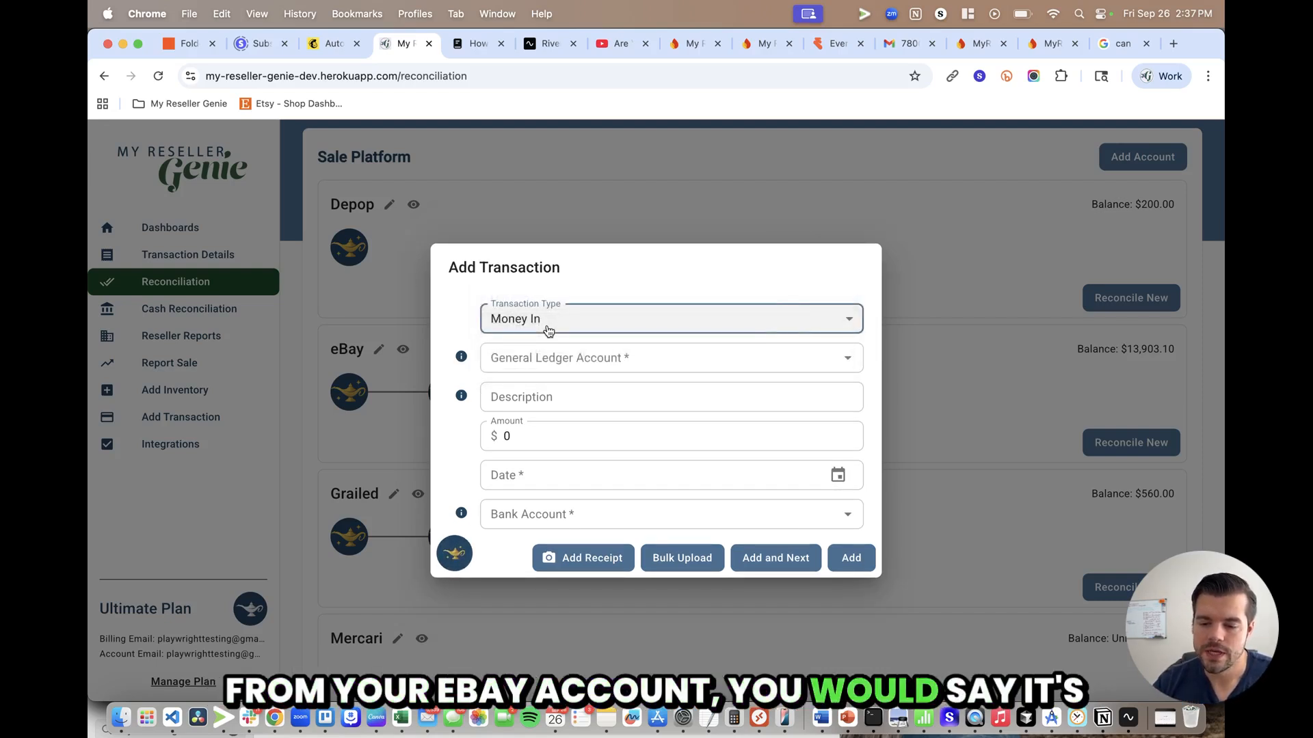
left_click(581, 360)
scroll(557, 463, "down", 1)
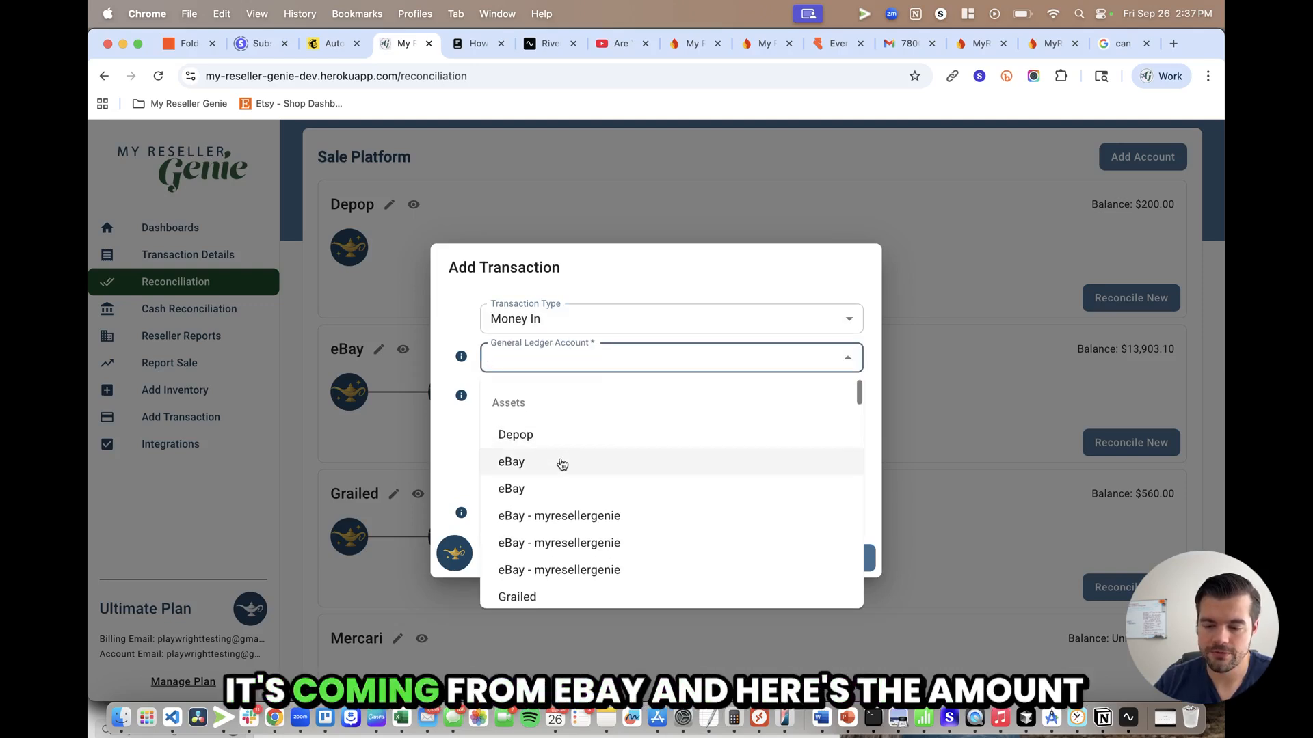
left_click(557, 462)
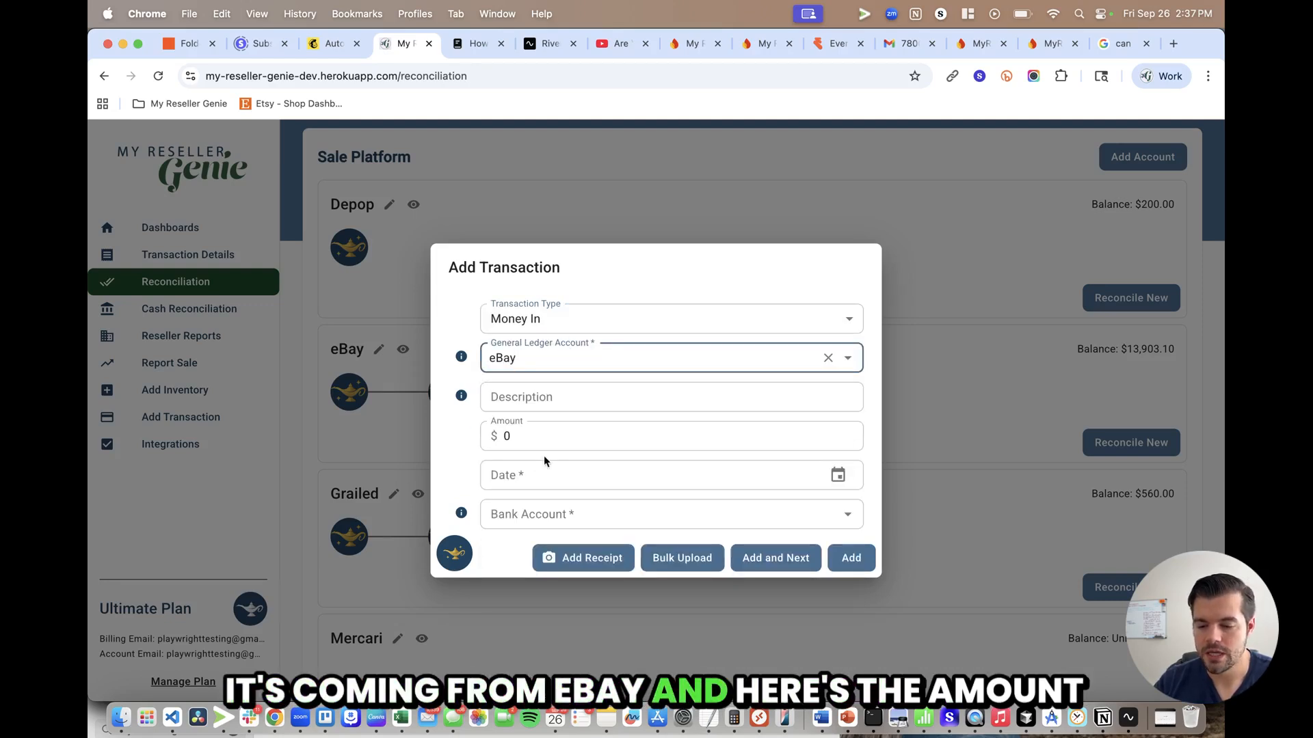
Step: Set the transaction's amount to $200, date to 09/25/2025 and bank account to Test PNC, and add it
left_click(542, 443)
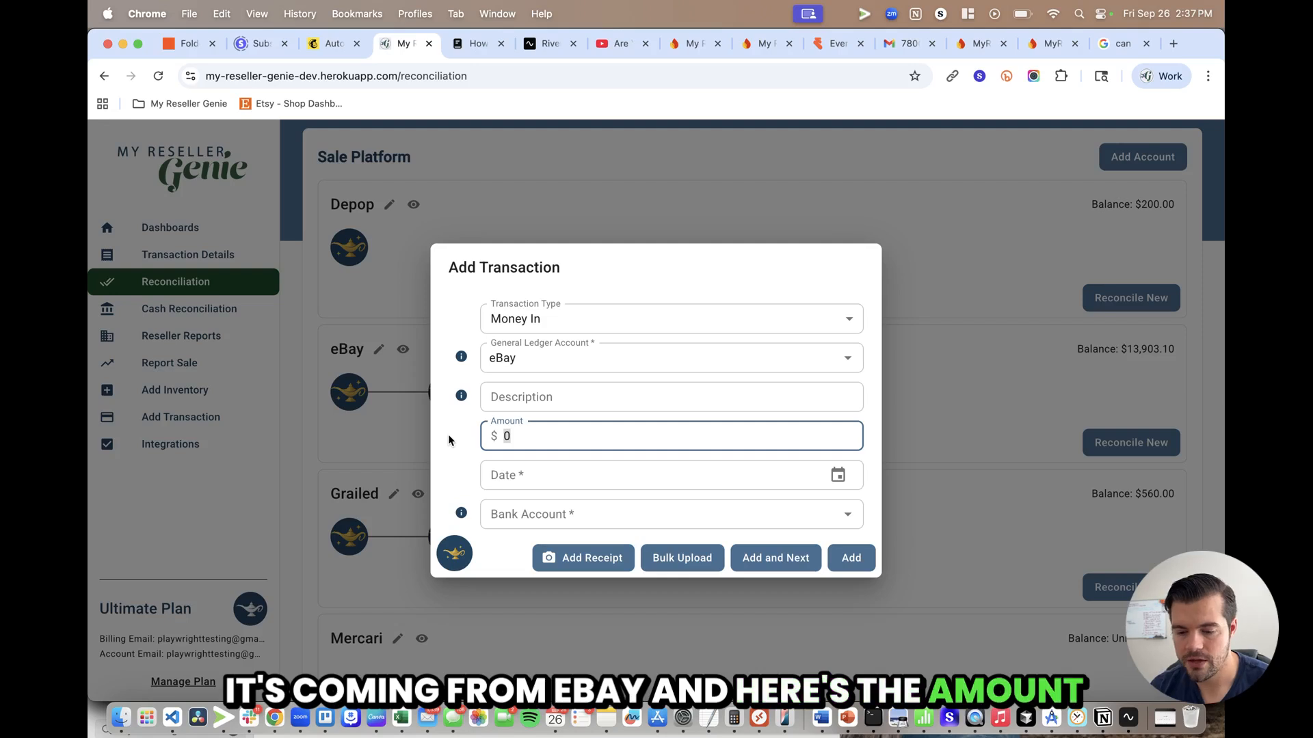
left_click(836, 475)
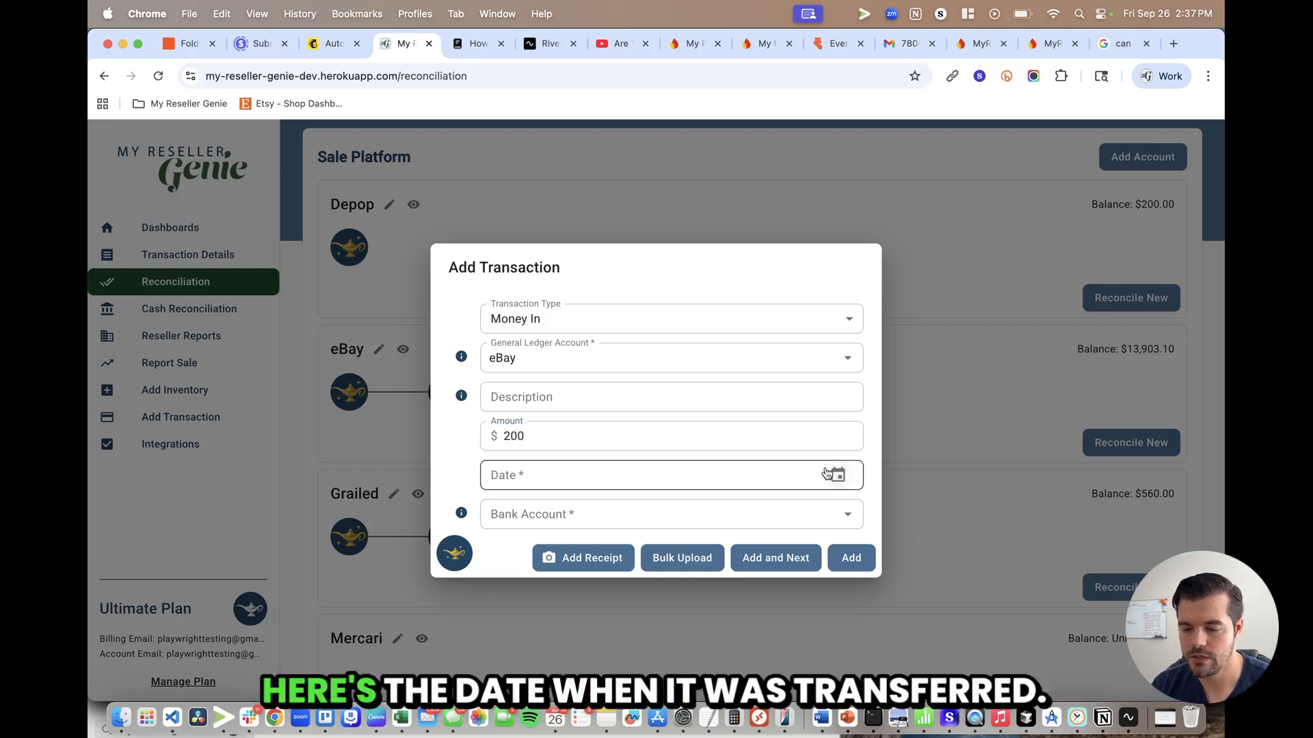
left_click(677, 615)
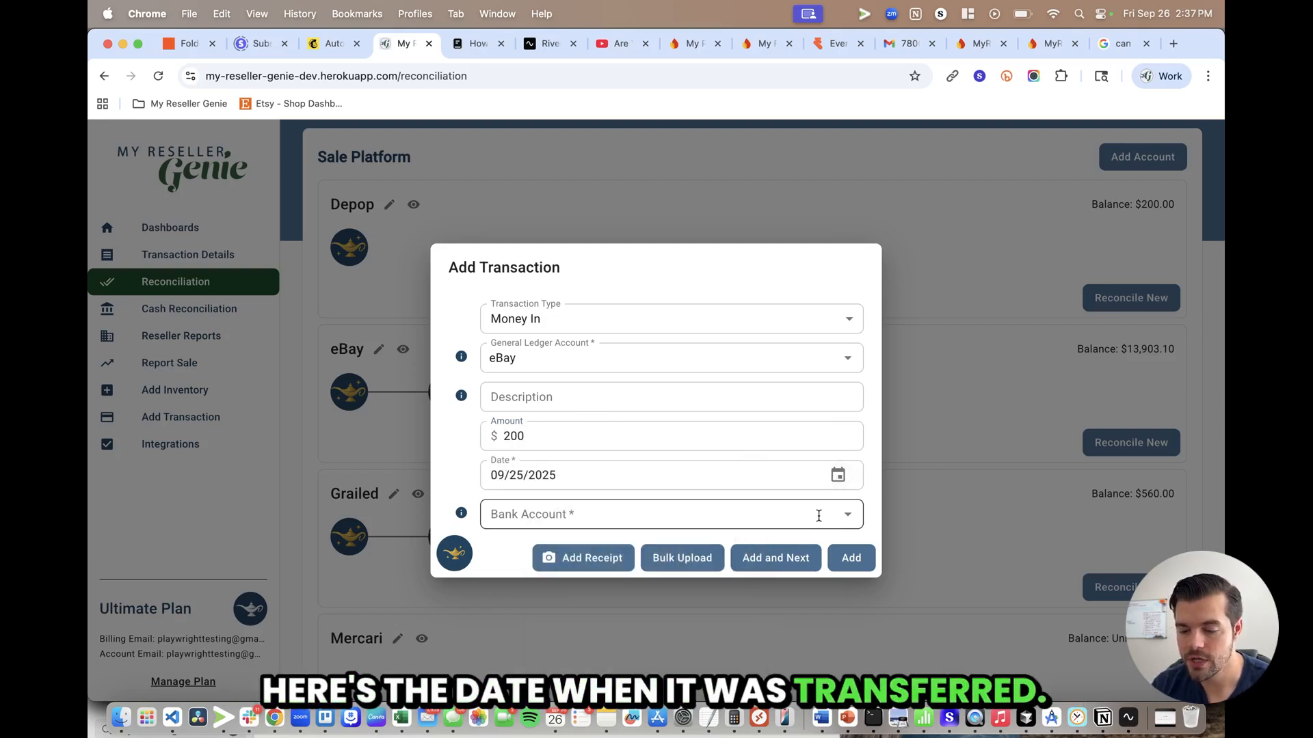
left_click(646, 515)
scroll(613, 378, "down", 1)
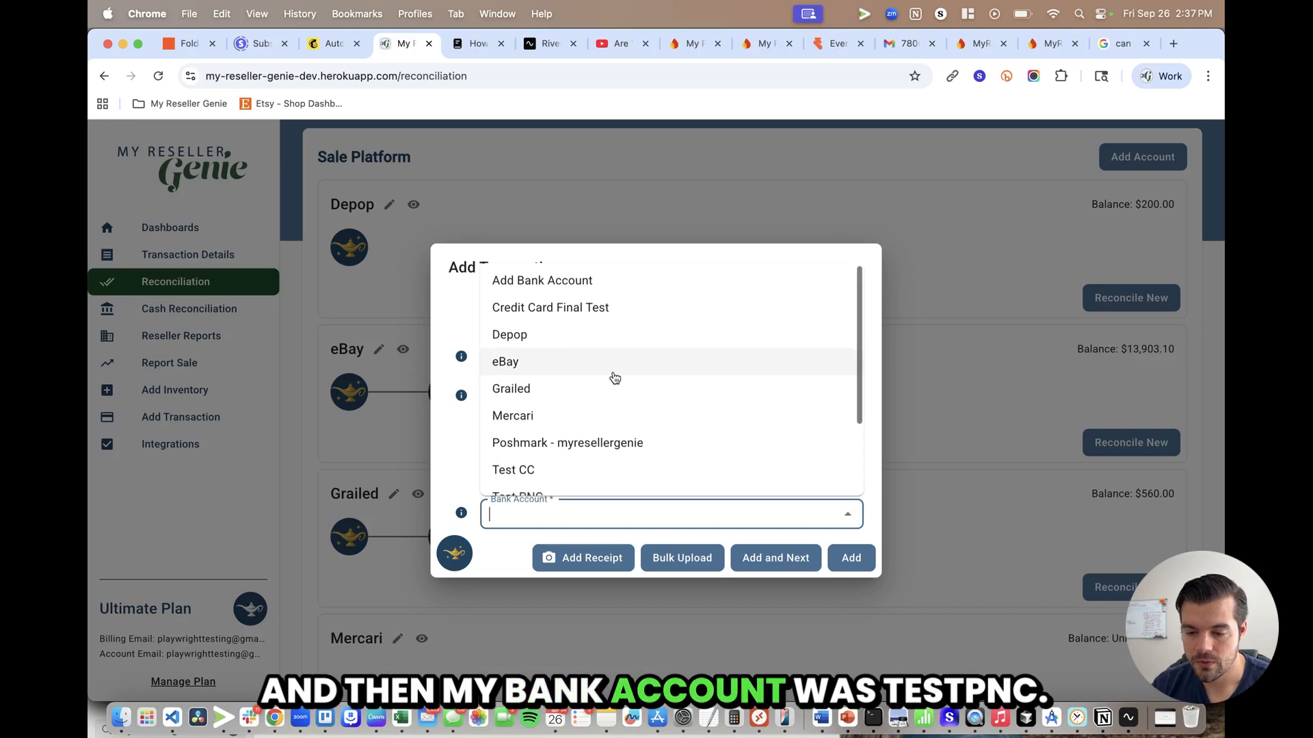
left_click(684, 489)
left_click(851, 559)
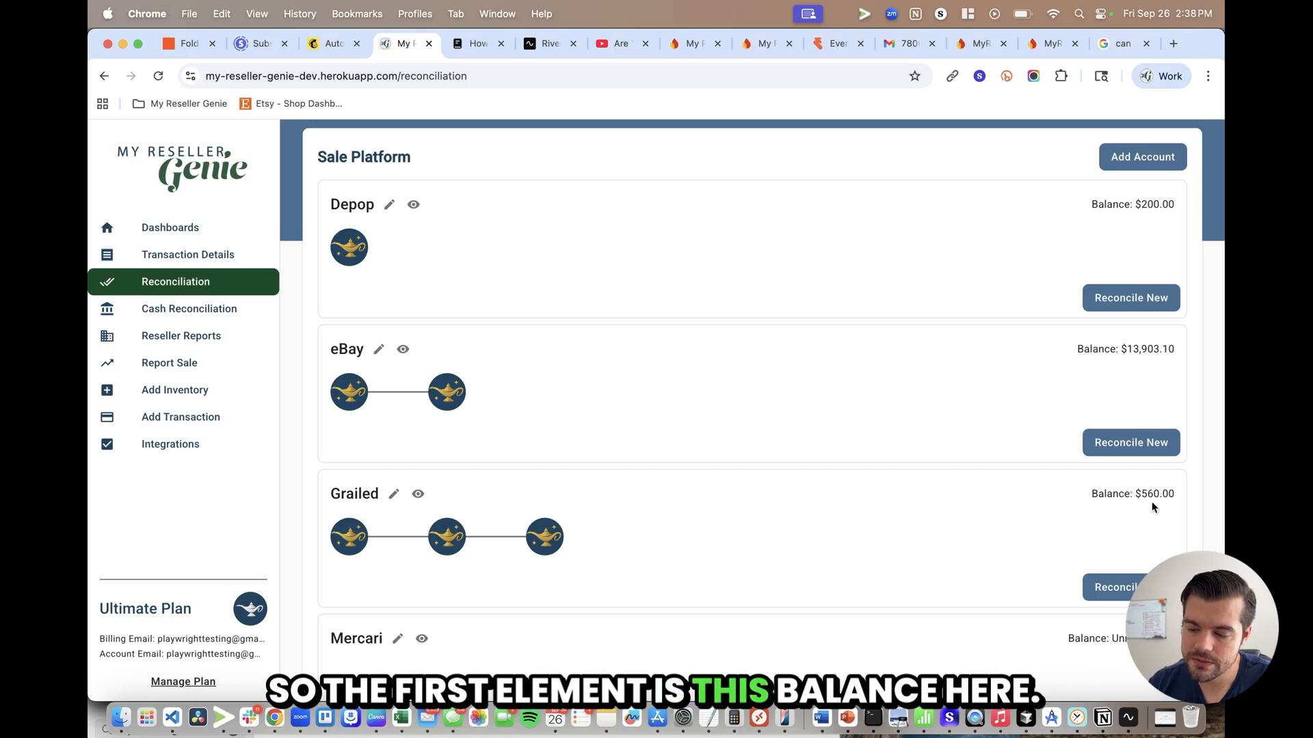
Step: Examine the balances listed for the sale platforms, bank accounts and credit cards
scroll(1157, 499, "up", 2)
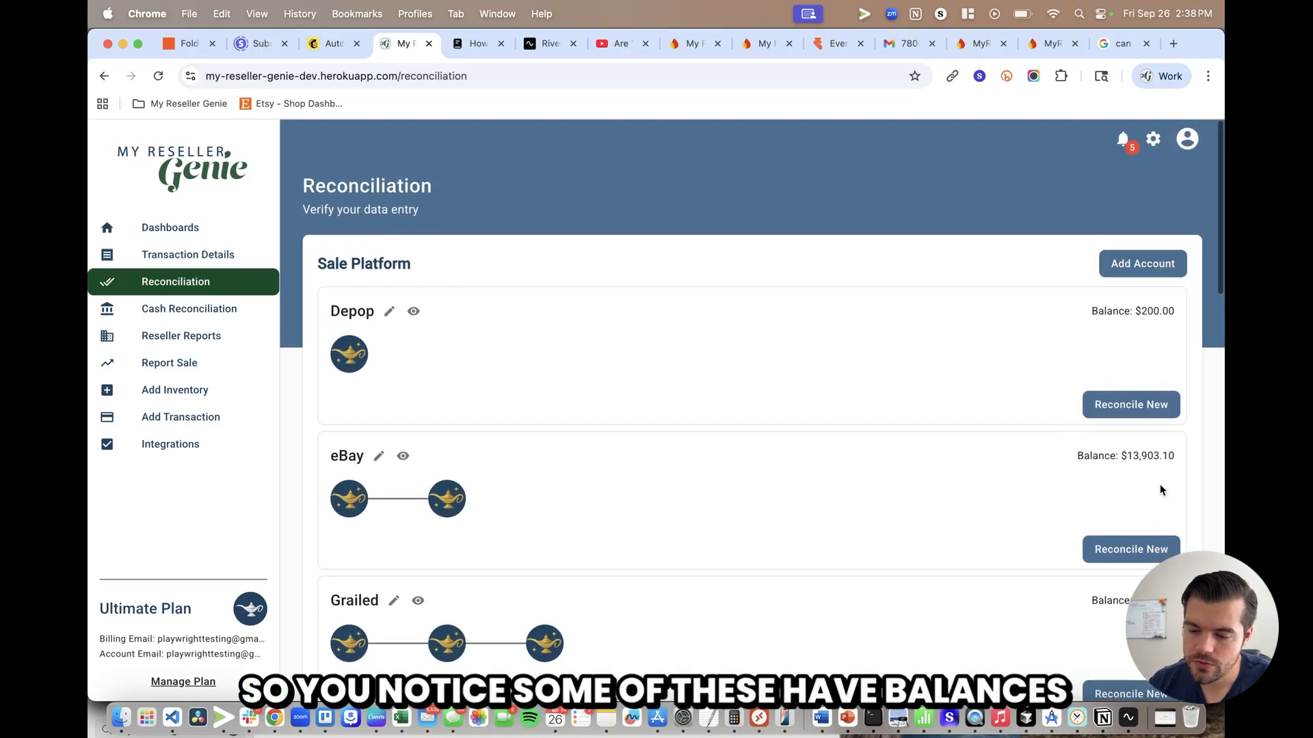
scroll(1126, 465, "down", 4)
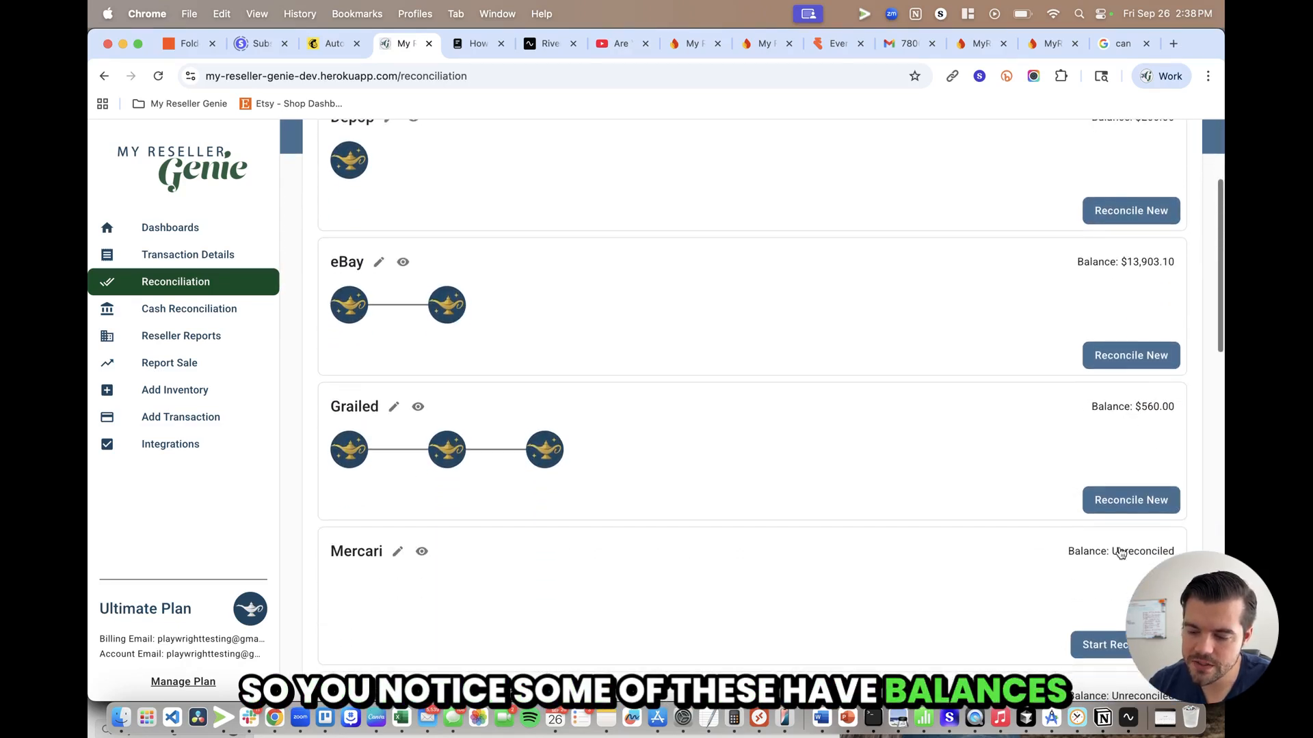
scroll(1121, 550, "down", 1)
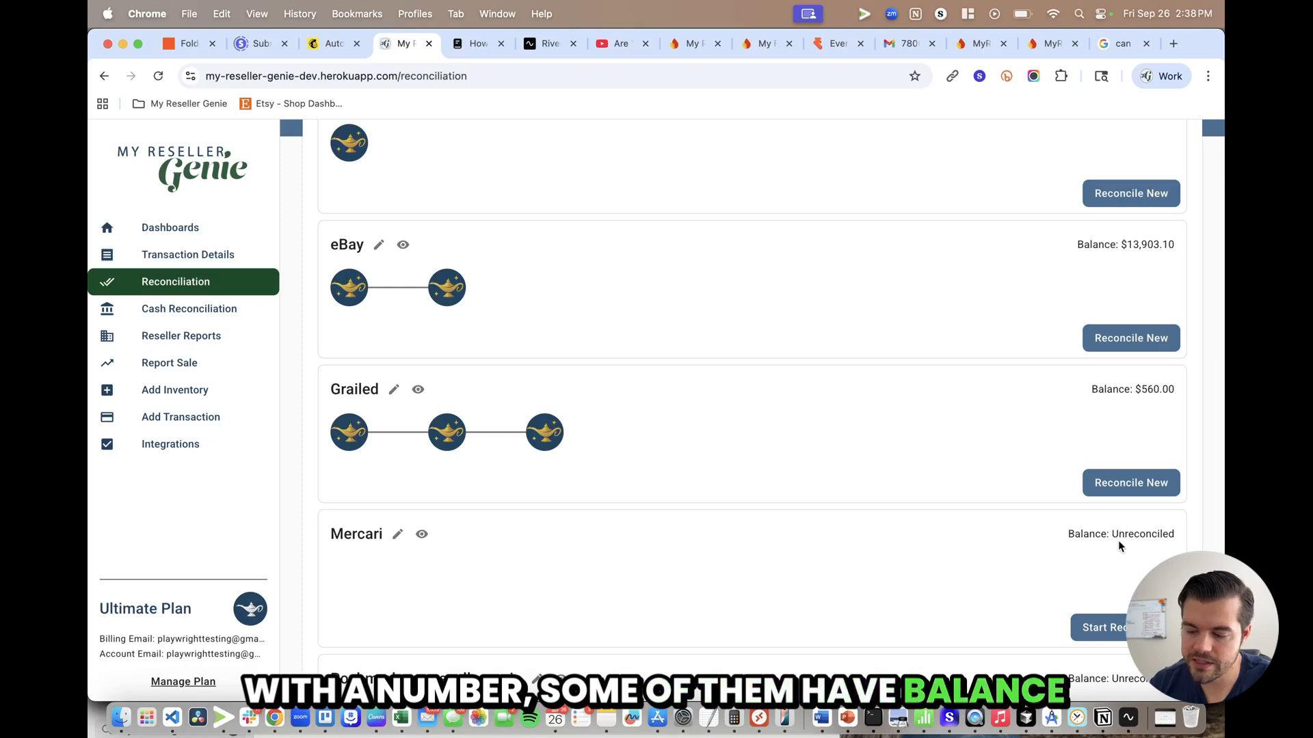
scroll(1117, 540, "down", 18)
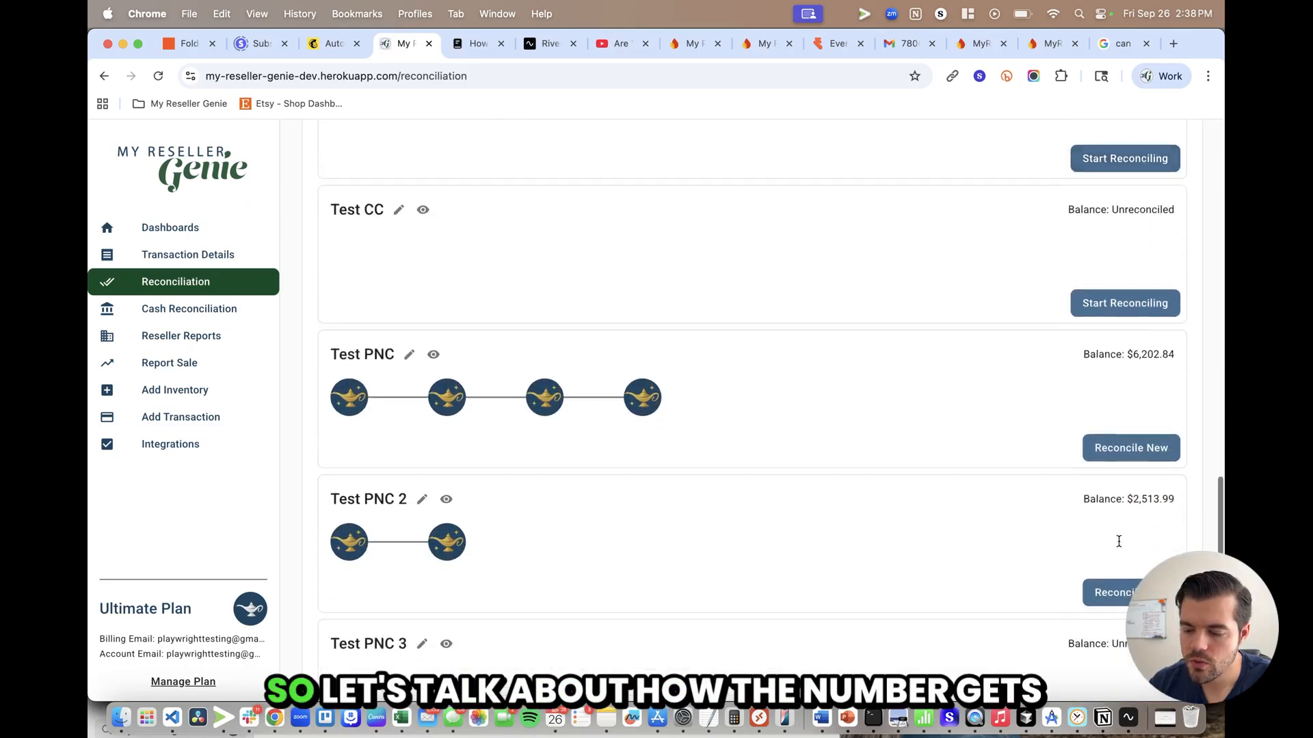
scroll(1118, 540, "down", 2)
scroll(1118, 540, "up", 1)
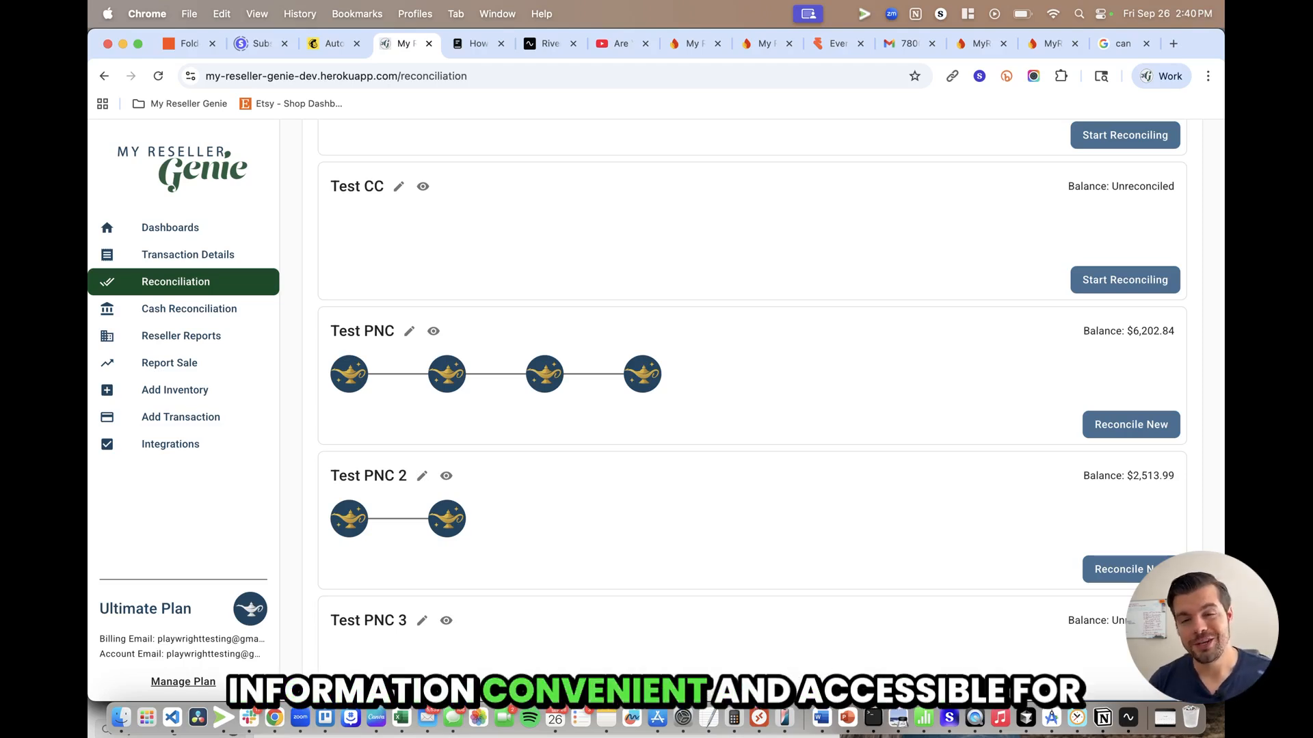
Step: Hide the Mercari sale platform account from the reconciliation list
scroll(850, 545, "up", 1)
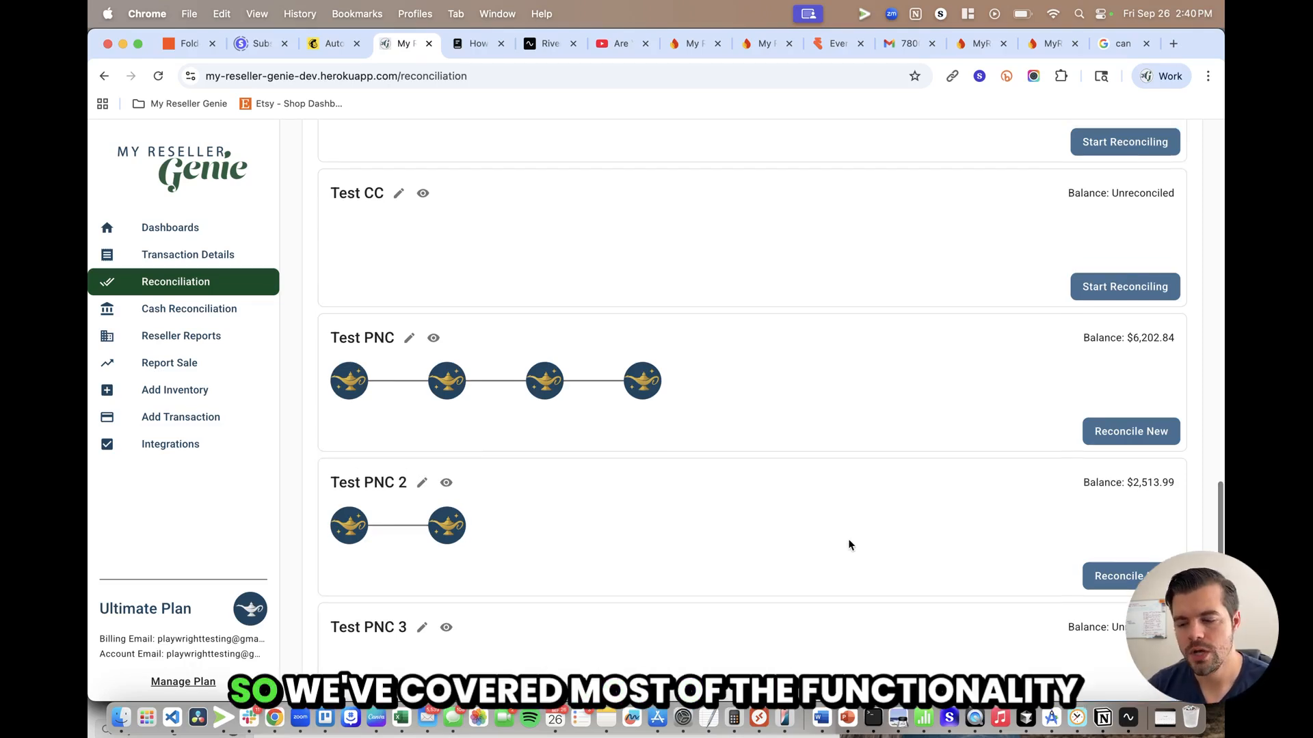
scroll(850, 545, "up", 10)
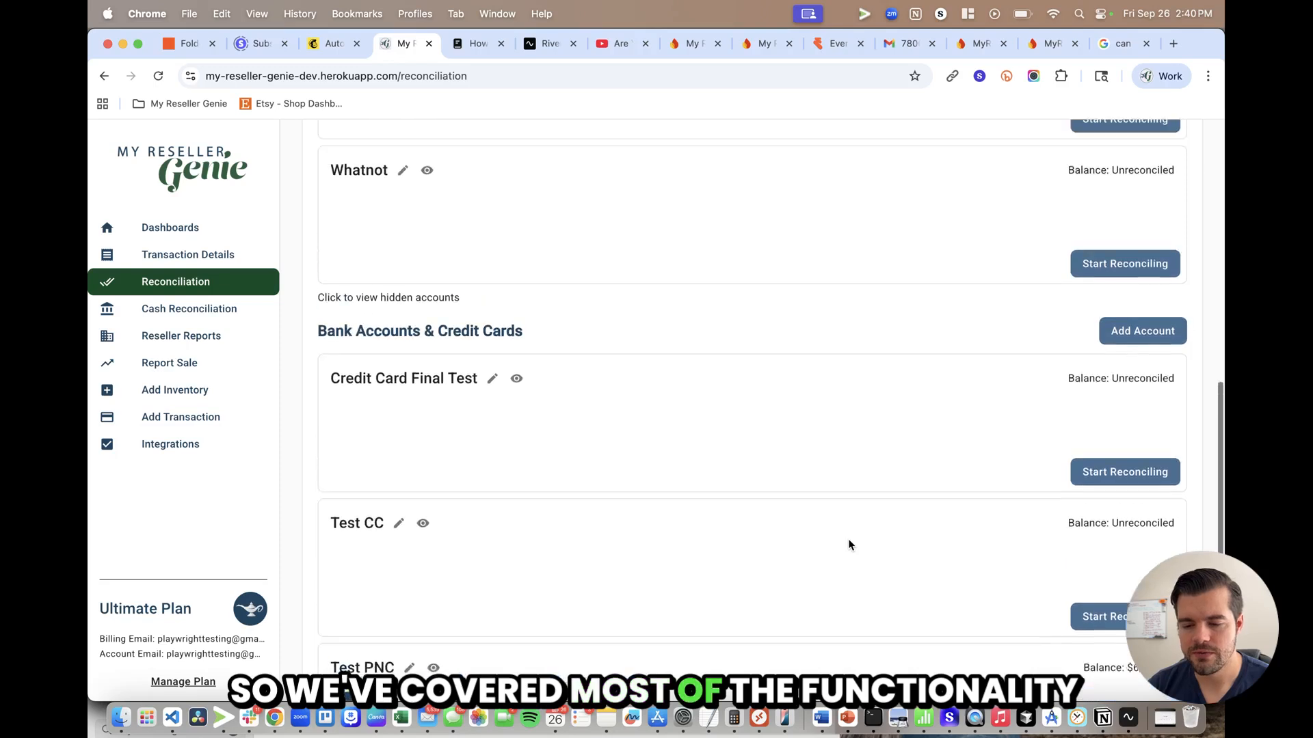
scroll(848, 544, "up", 3)
scroll(848, 544, "down", 4)
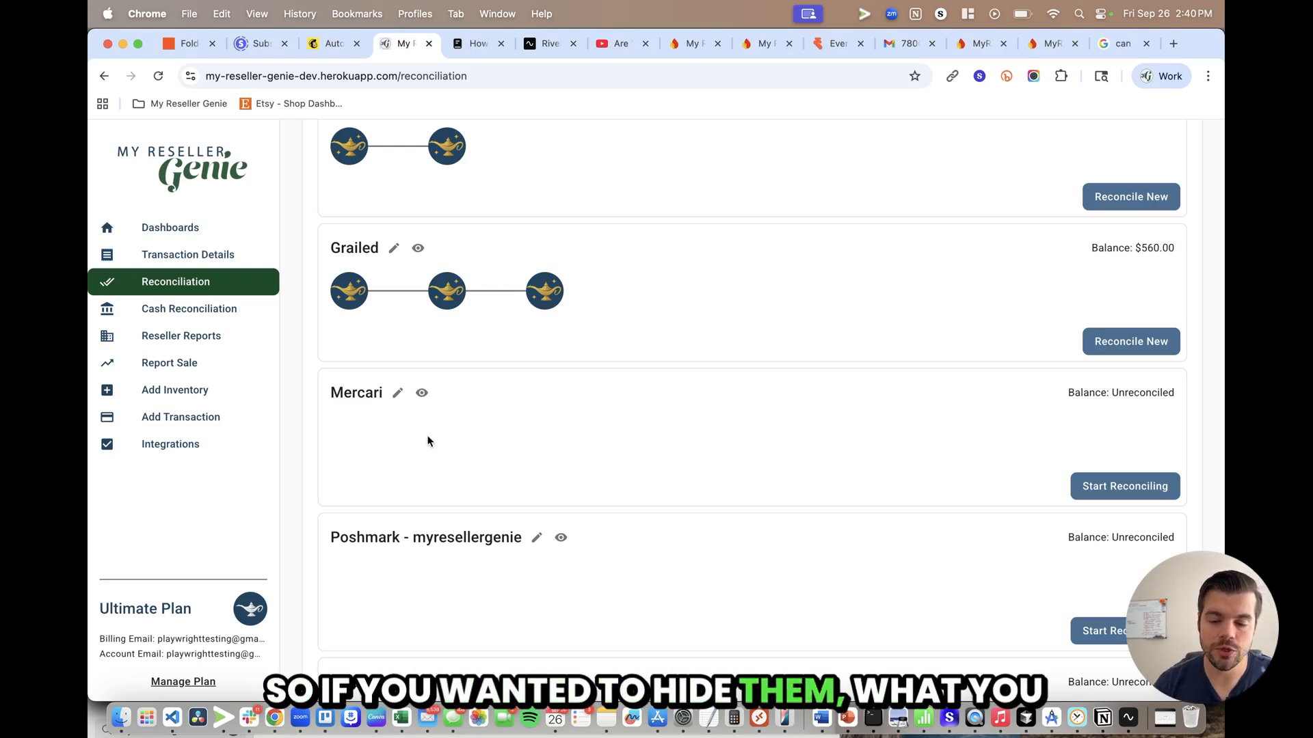
left_click(422, 394)
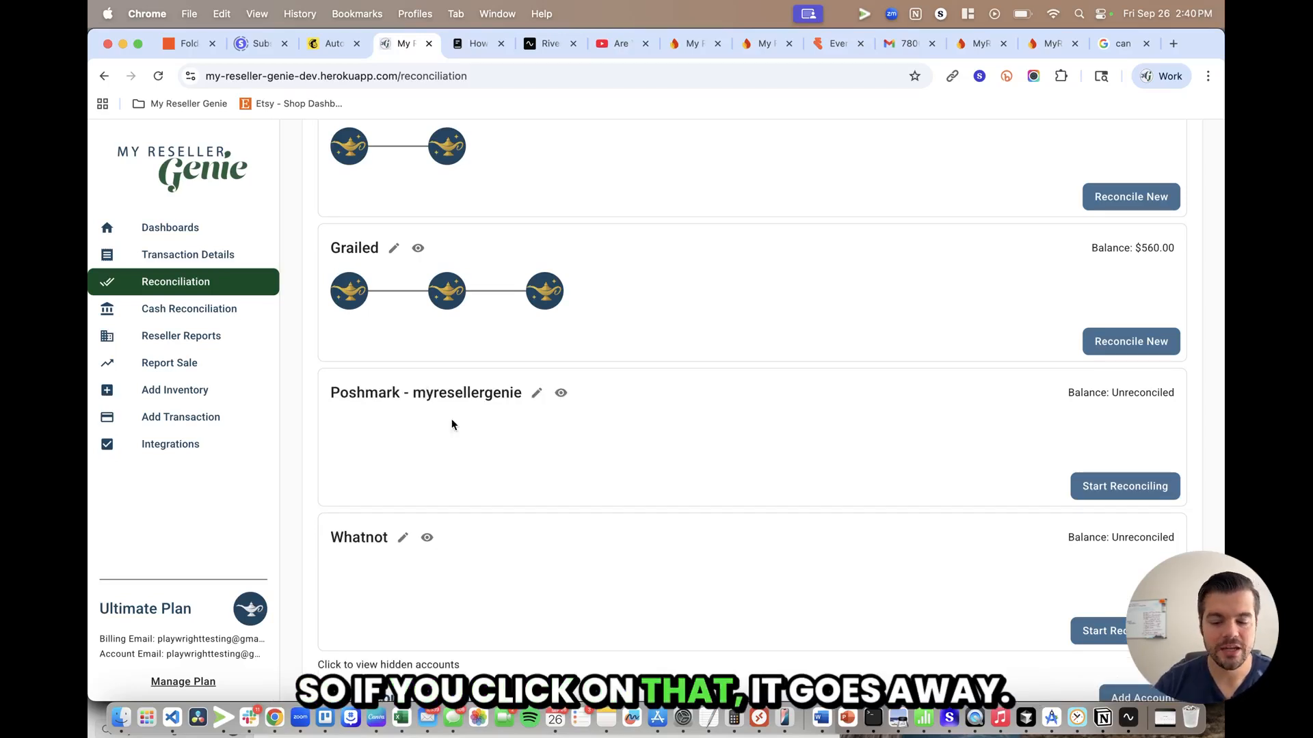
Step: Show the hidden sale platform accounts and make the Mercari account visible again
scroll(452, 424, "down", 1)
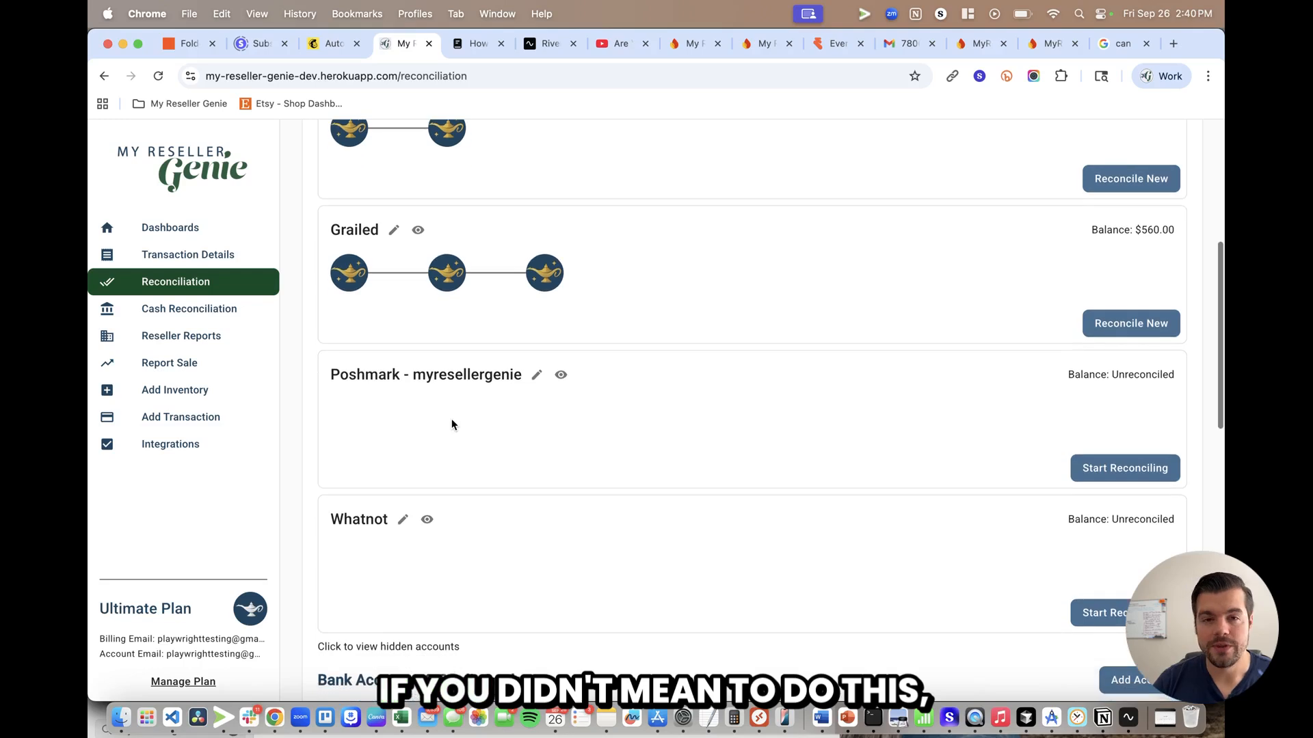
scroll(451, 424, "down", 3)
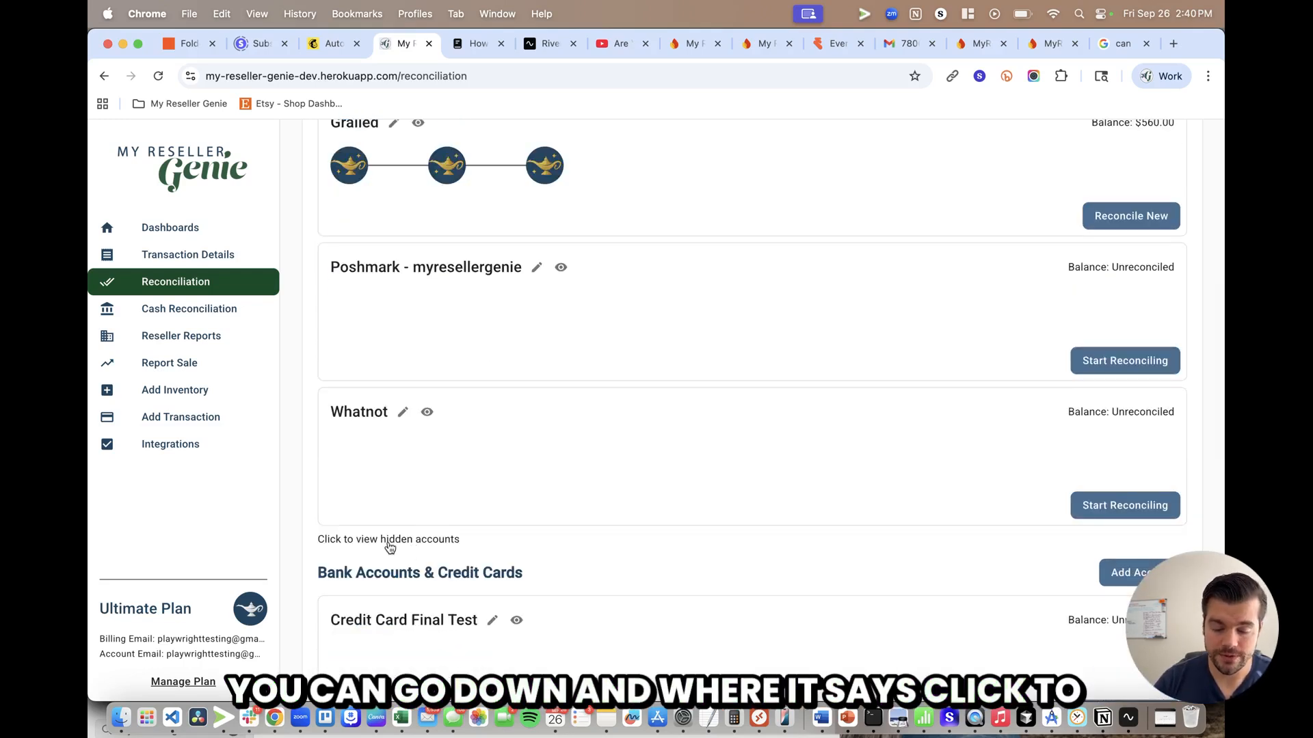
left_click(389, 545)
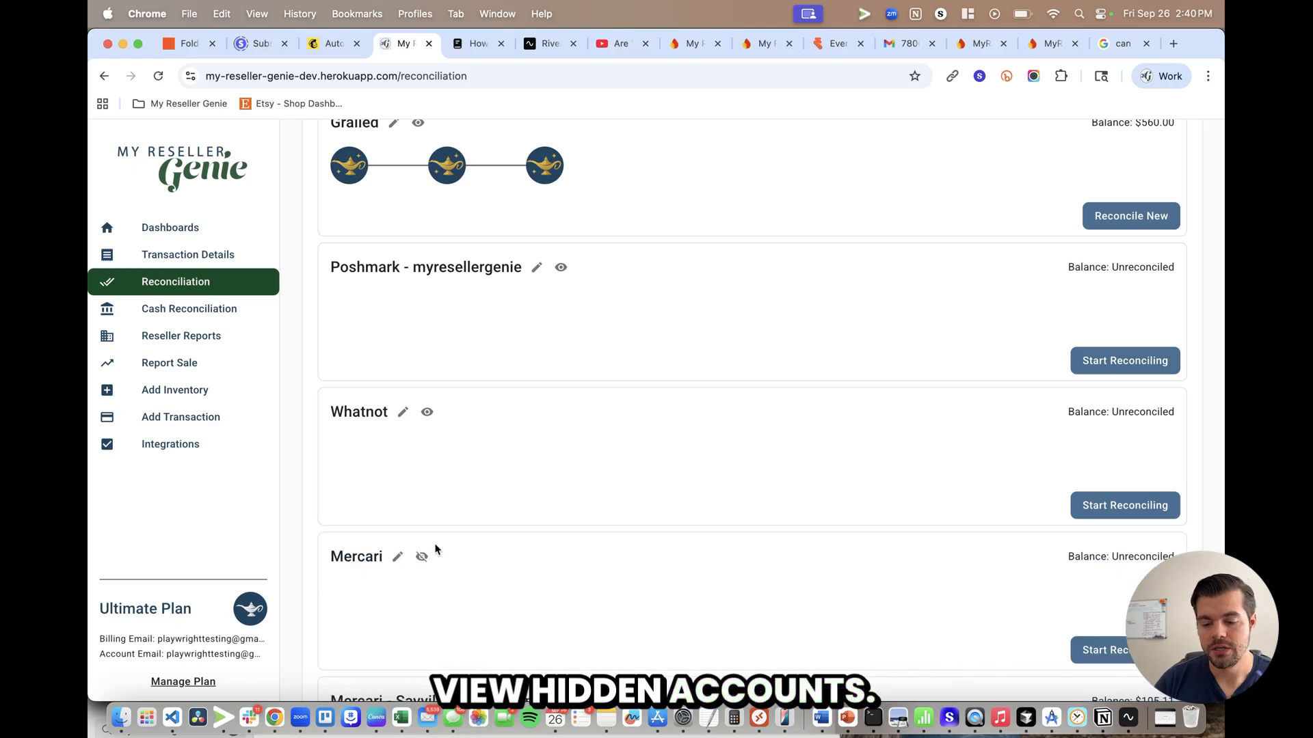
scroll(435, 549, "down", 4)
left_click(430, 406)
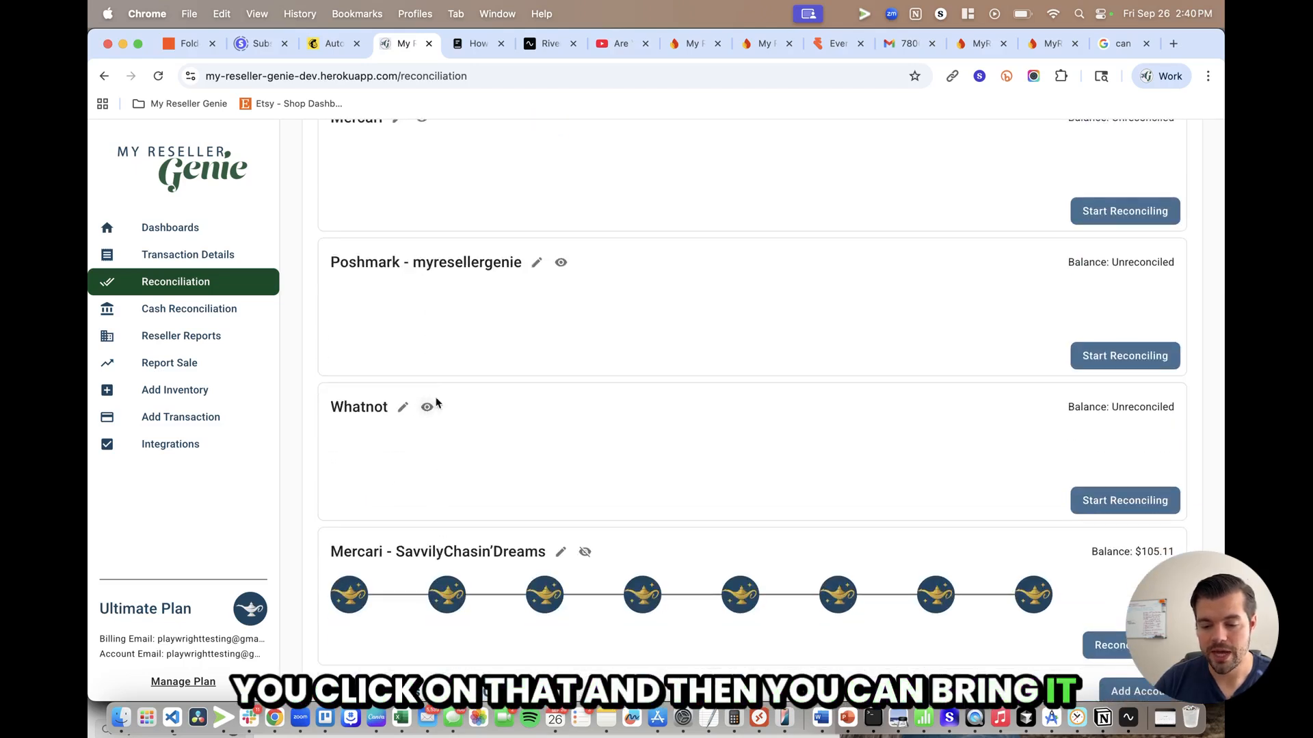
scroll(552, 416, "up", 5)
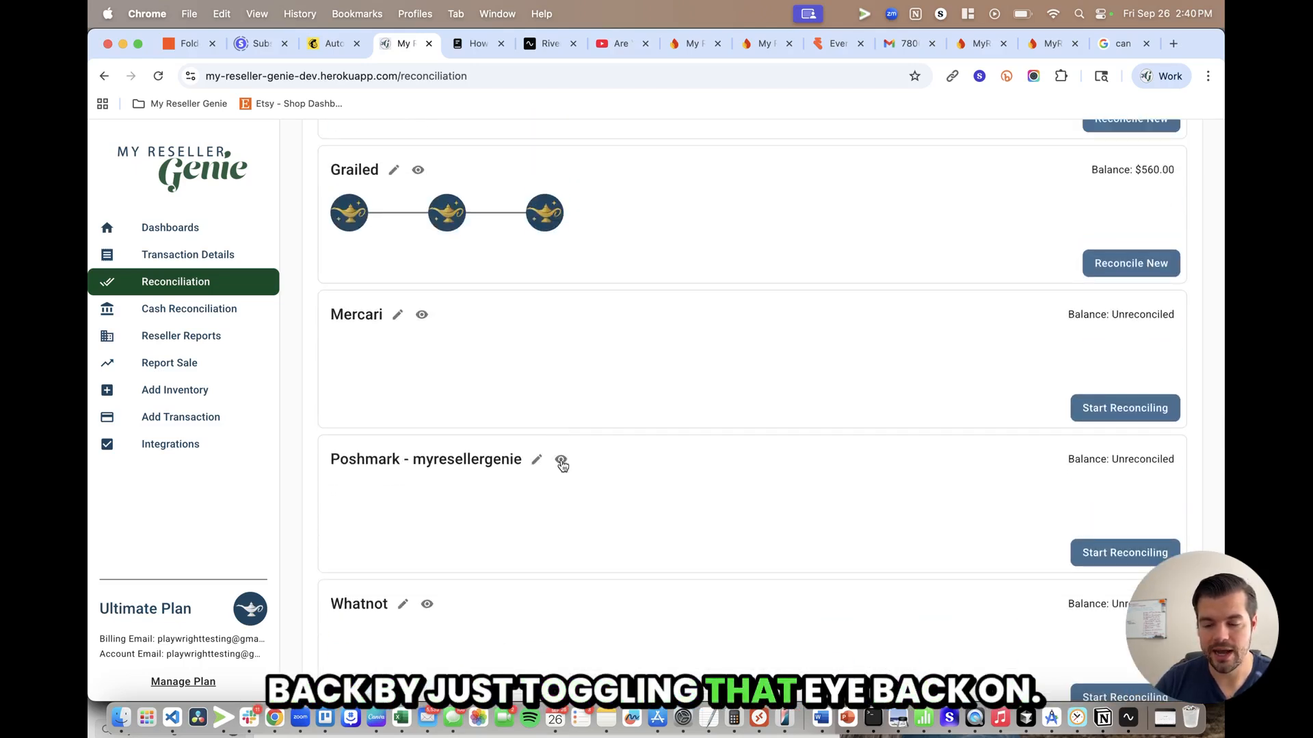
Step: Open the Mercari account for editing and choose Manual as its account sub-type
scroll(561, 472, "up", 2)
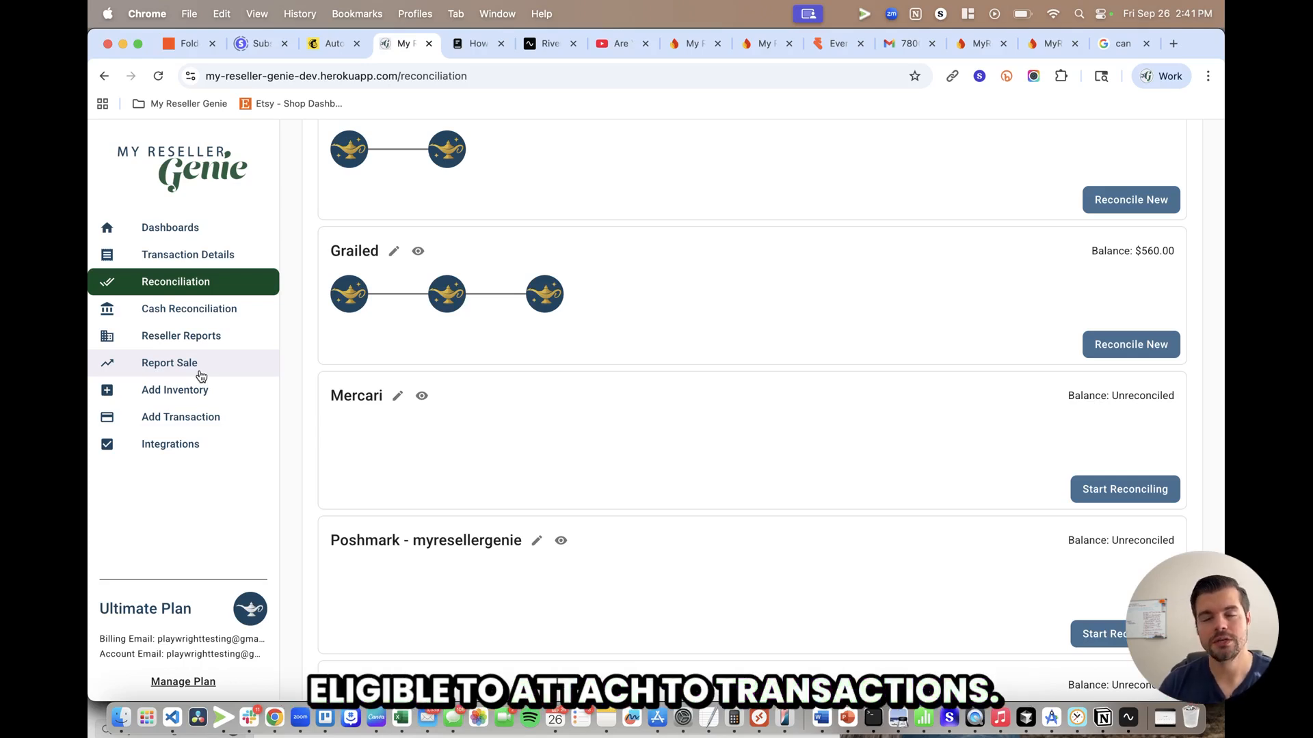
left_click(395, 400)
left_click(552, 406)
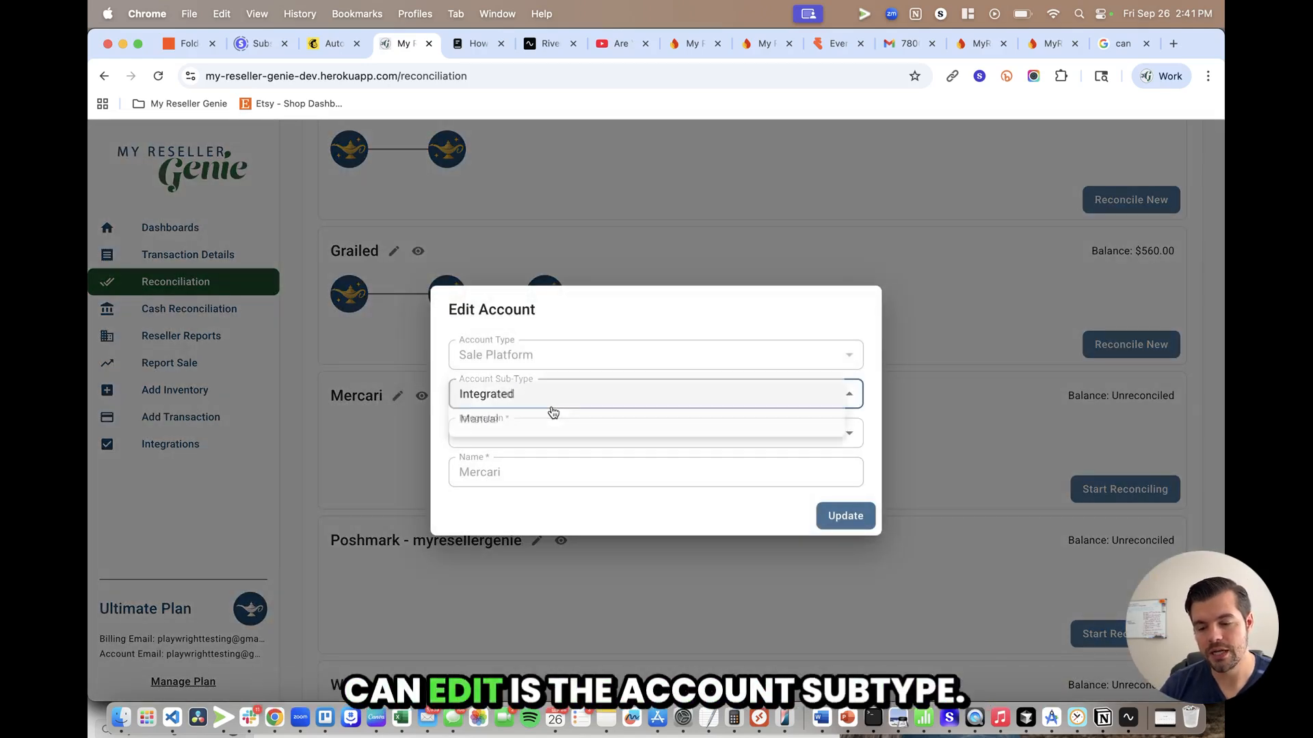
left_click(547, 418)
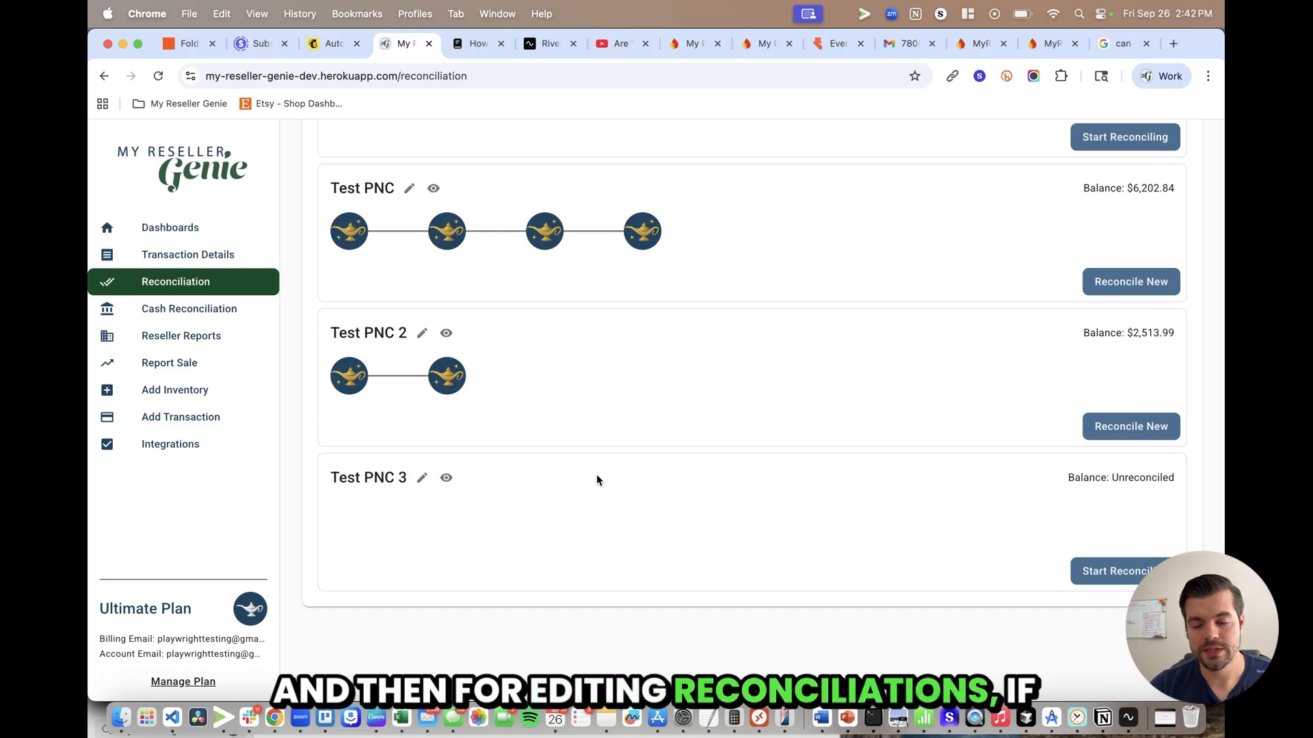
Step: Inspect which fields are editable in the Test PNC reconciliations ending 09/25/2025 and 09/20/2025, closing each without changes
left_click(646, 238)
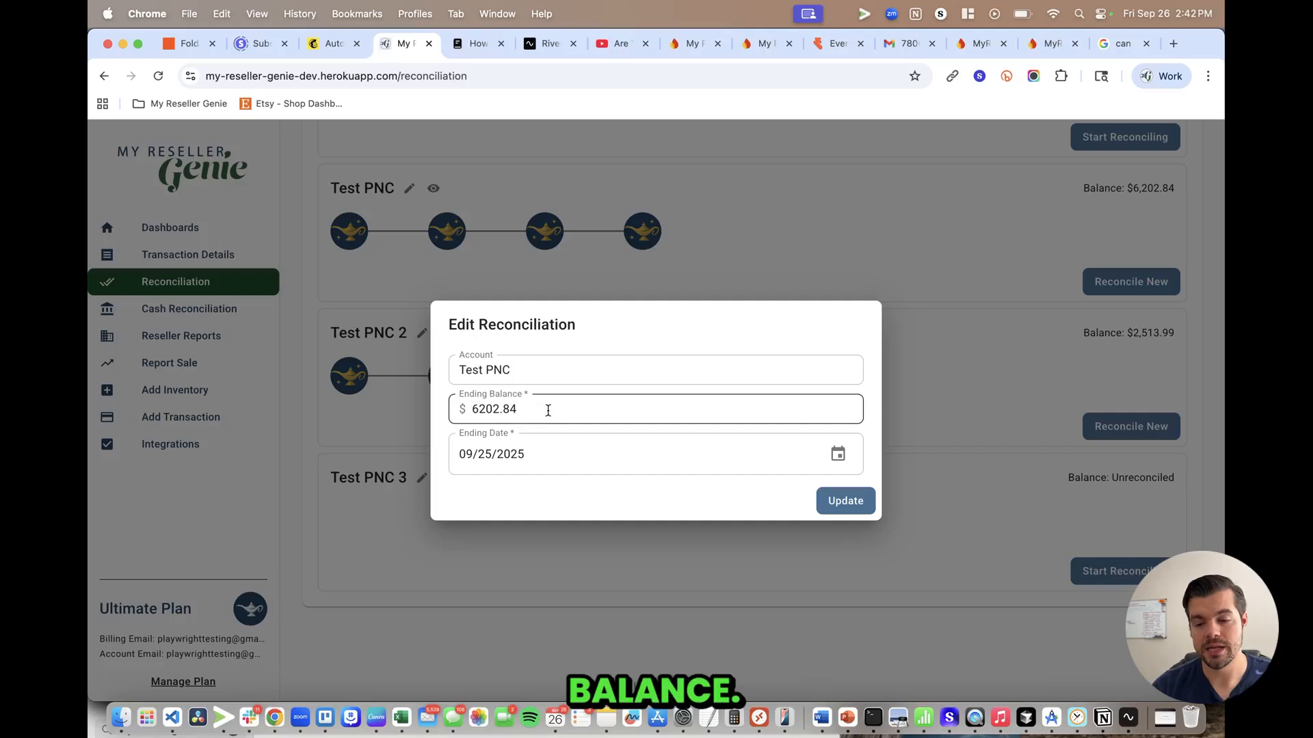
left_click(766, 241)
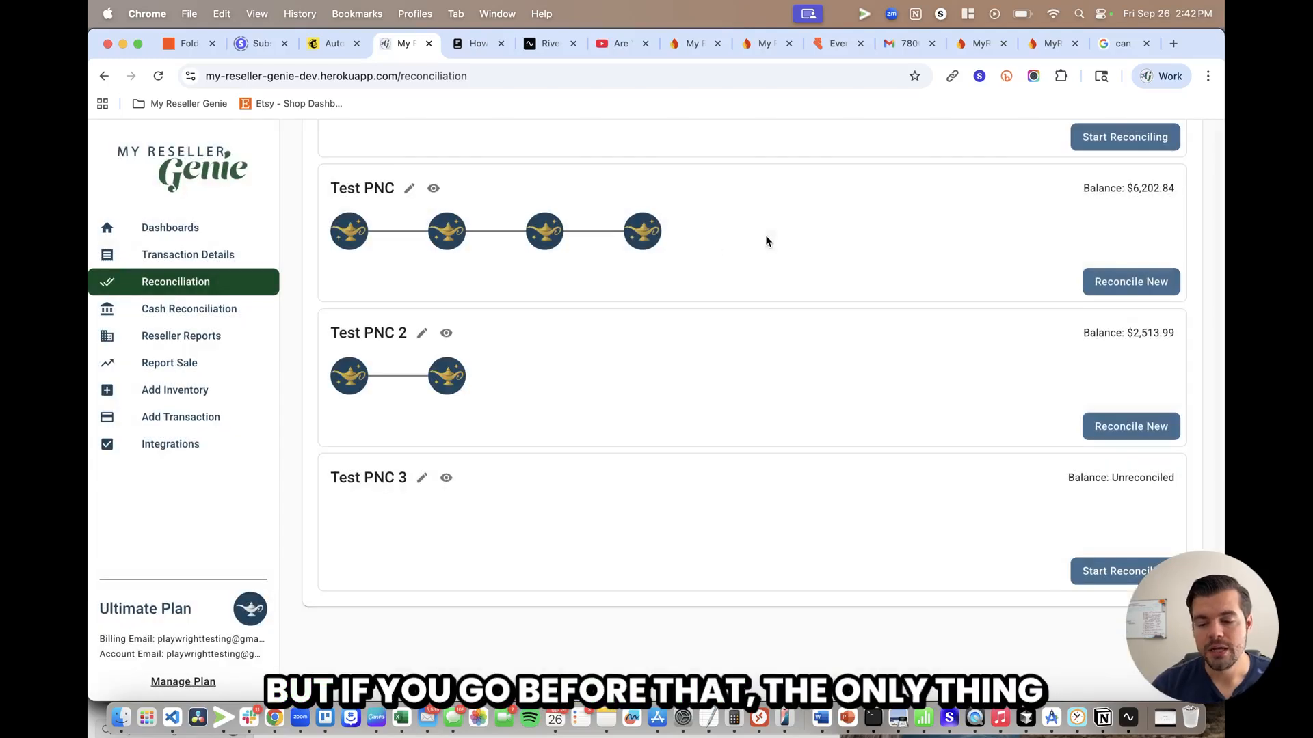
left_click(557, 233)
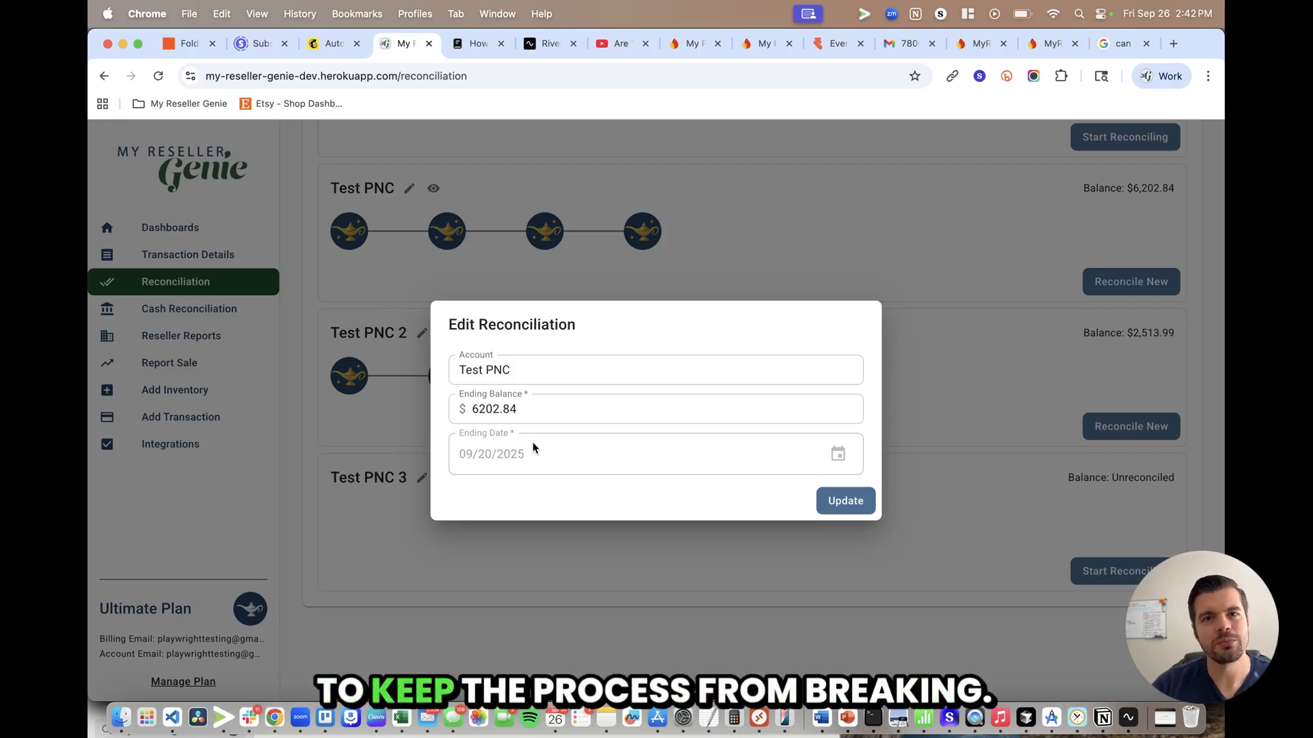
left_click(369, 324)
Step: Set the ending balance of the 08/25/2025 Test PNC reconciliation to 5300.21, confirm the update, and close the reconciliation form
left_click(361, 236)
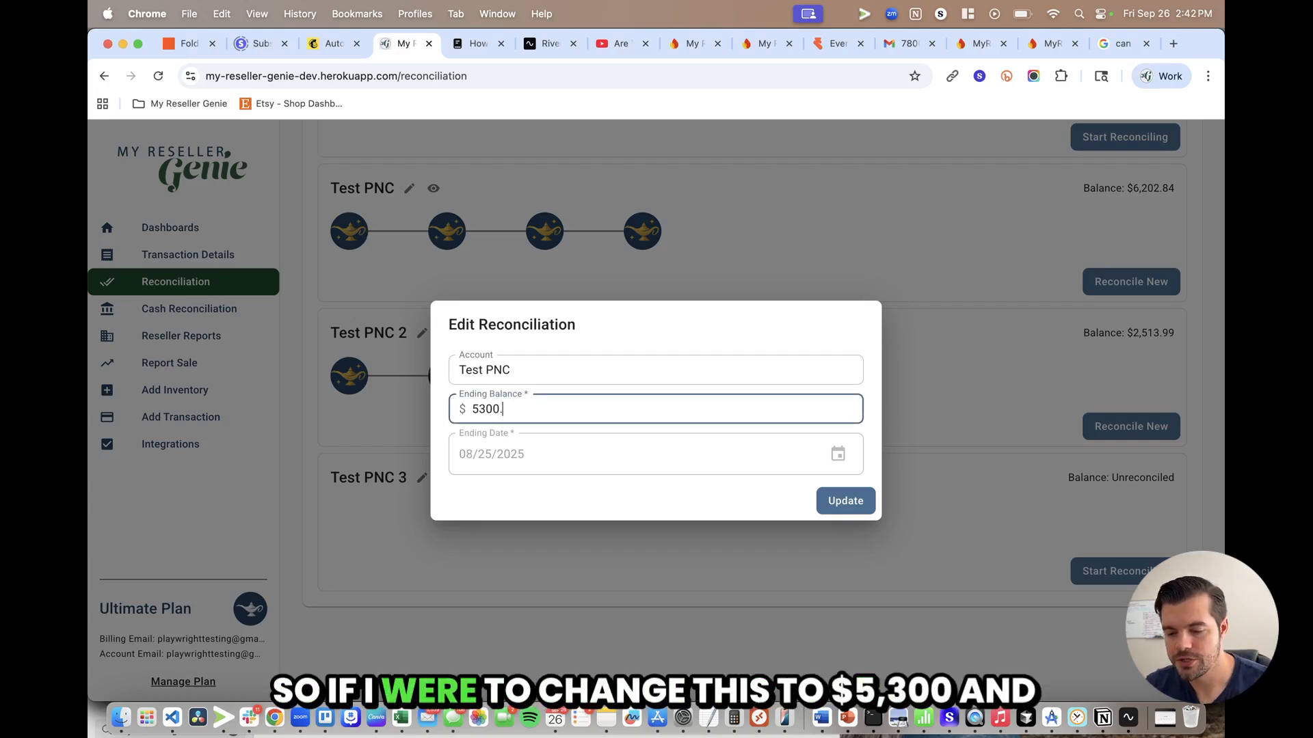
type("21")
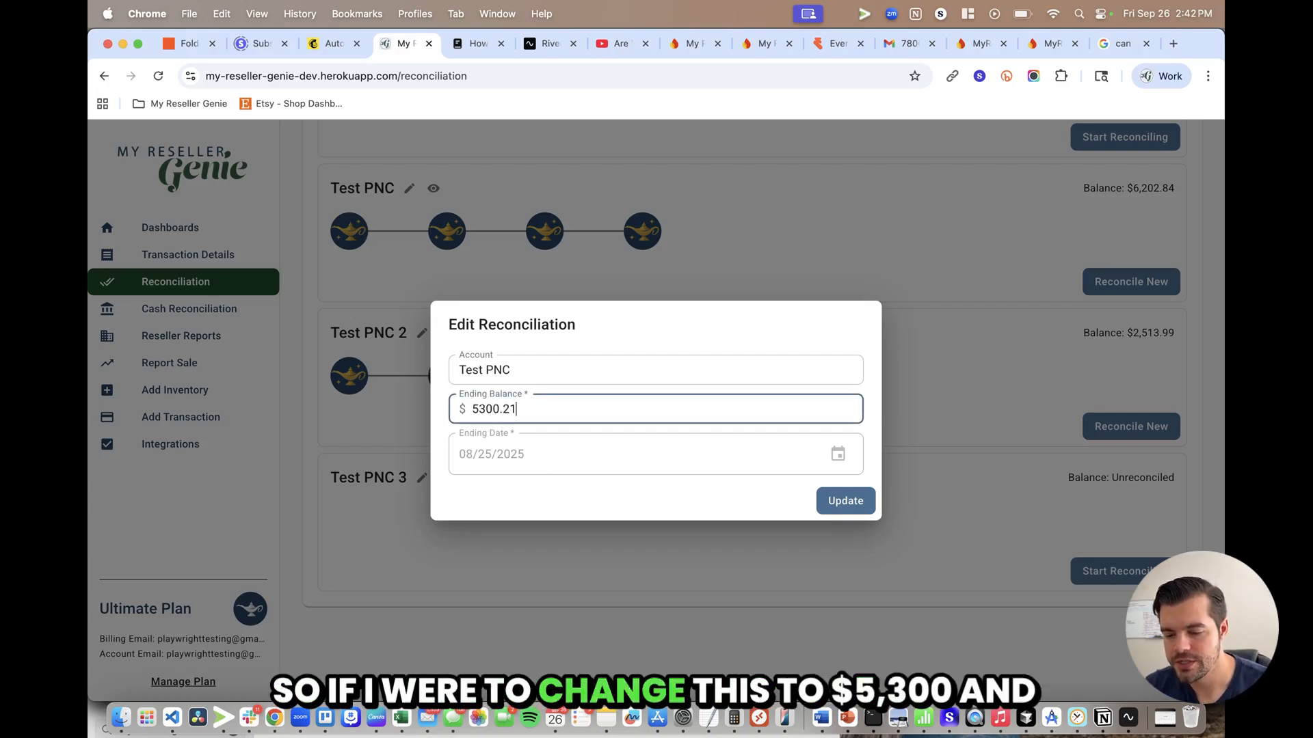
left_click(846, 503)
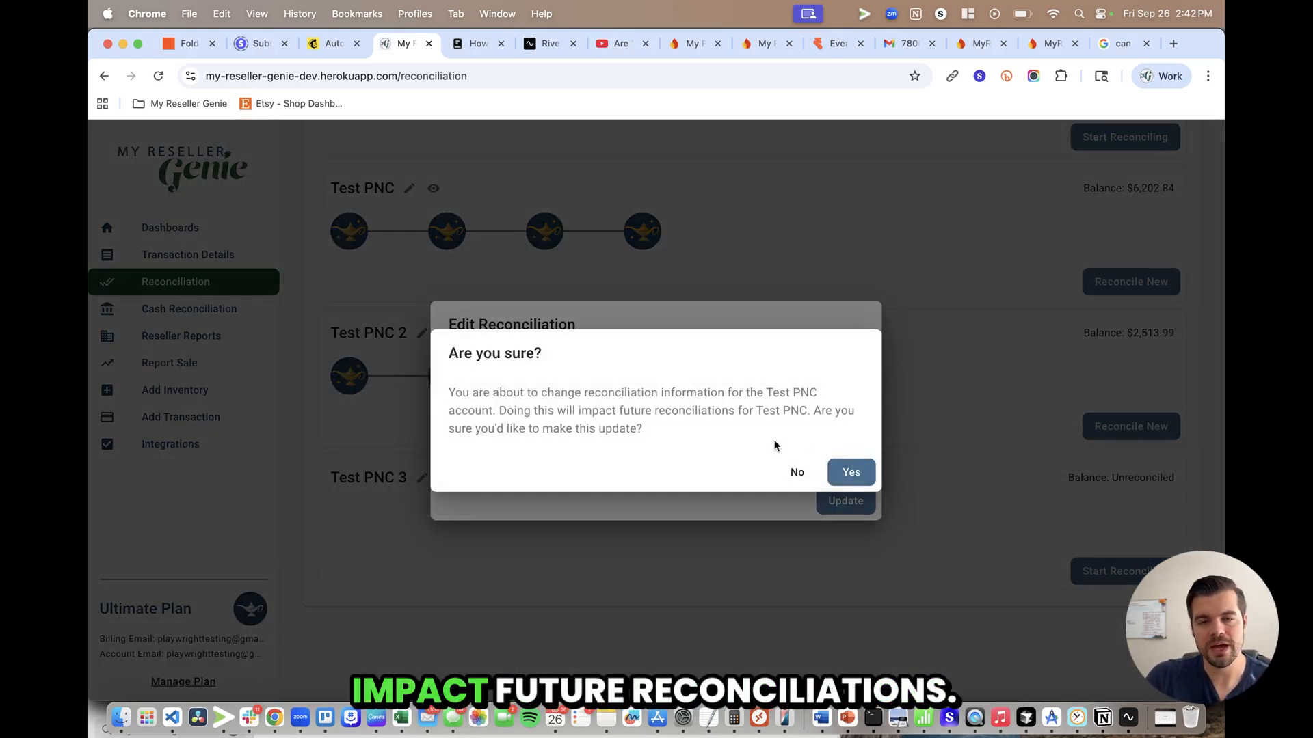
left_click(851, 481)
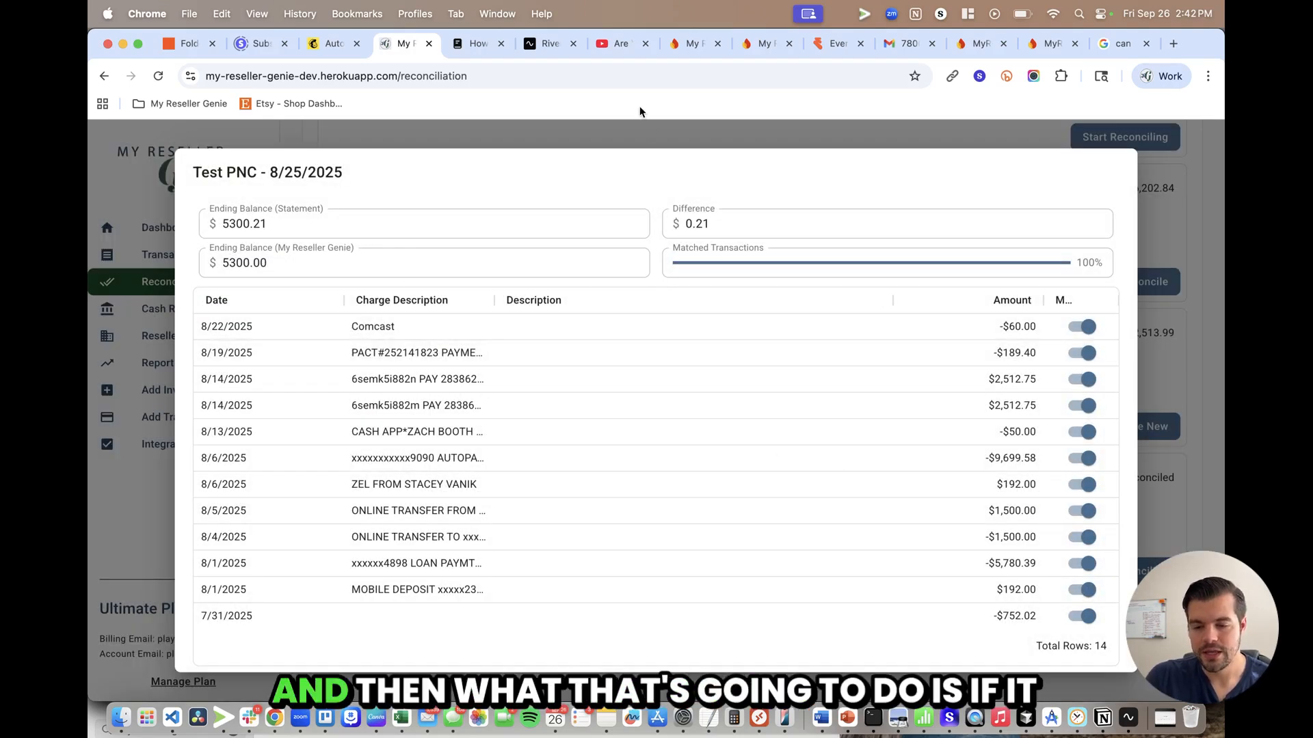
left_click(707, 143)
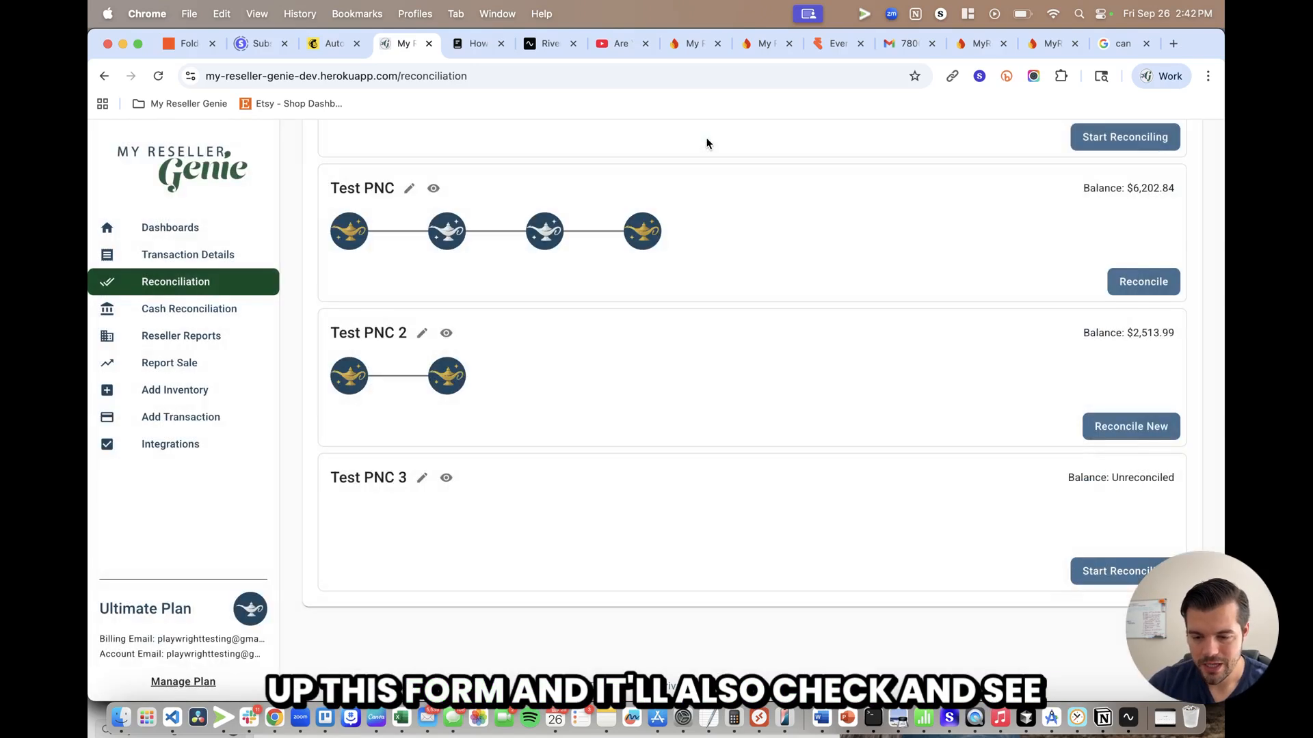
Step: Reopen the Test PNC 8/25/2025 reconciliation, set its statement ending balance to 5300.00, and close the form
scroll(478, 512, "up", 2)
mouse_move(551, 372)
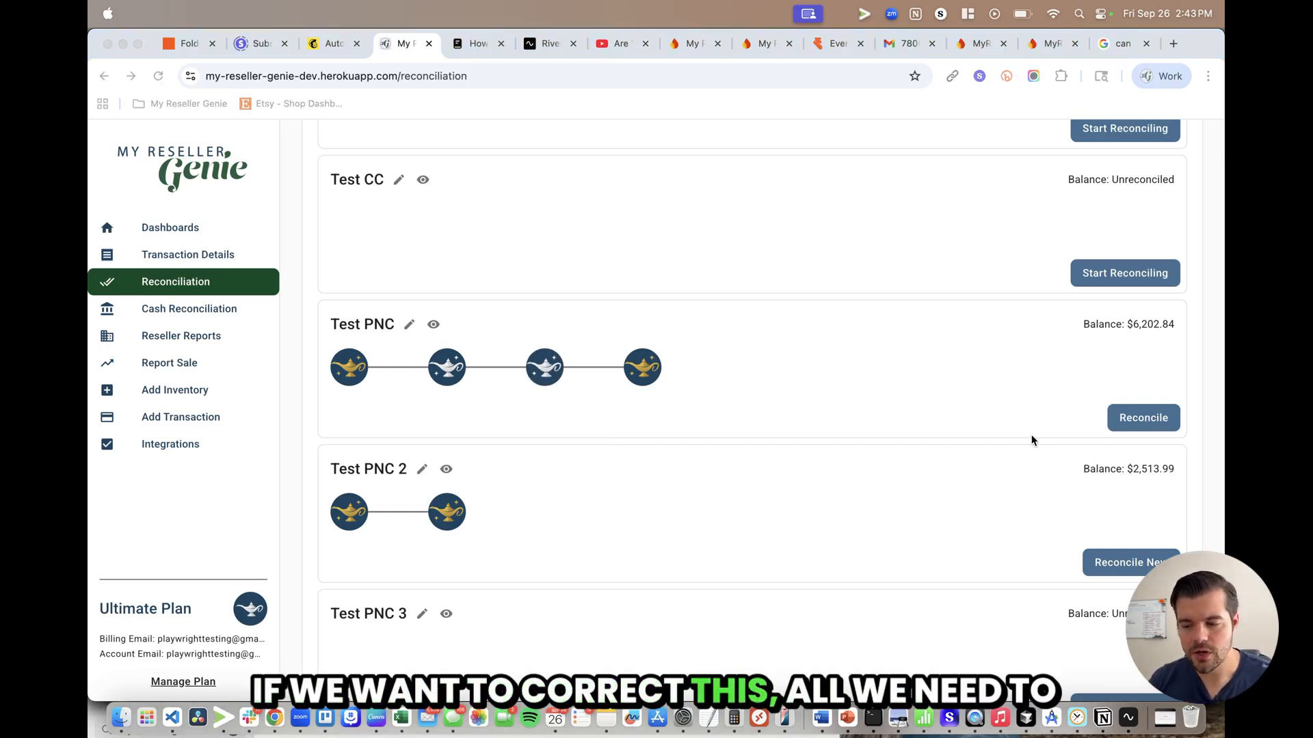
left_click(1144, 420)
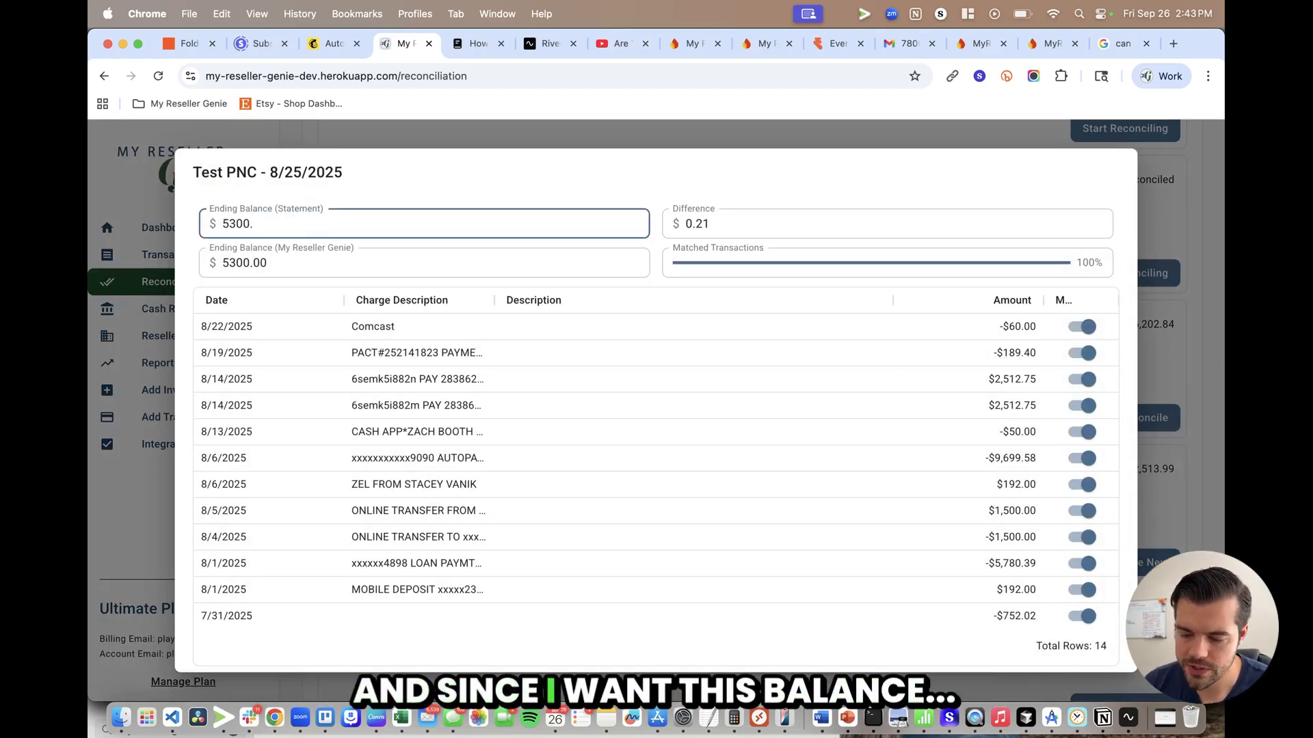
type("00")
left_click(348, 134)
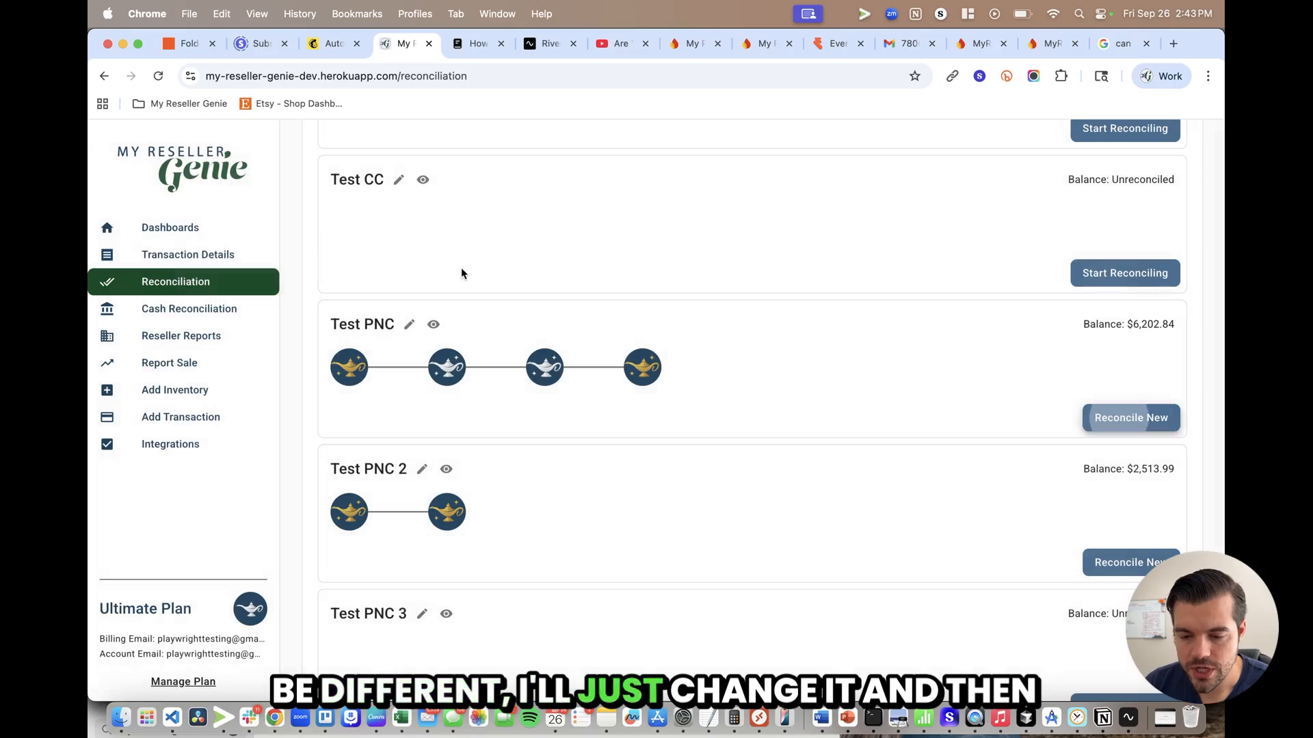